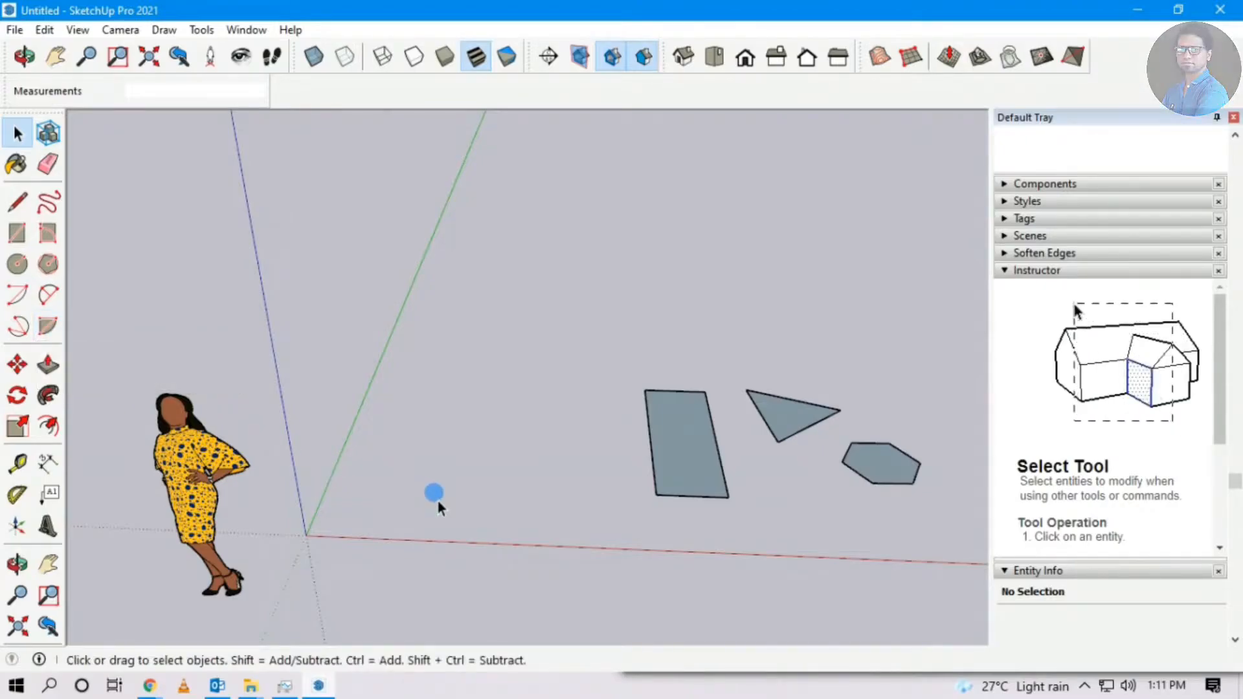
Draw a centre-based arc near the origin on the ground plane with a 3' radius and a 195-degree angle.
click(20, 299)
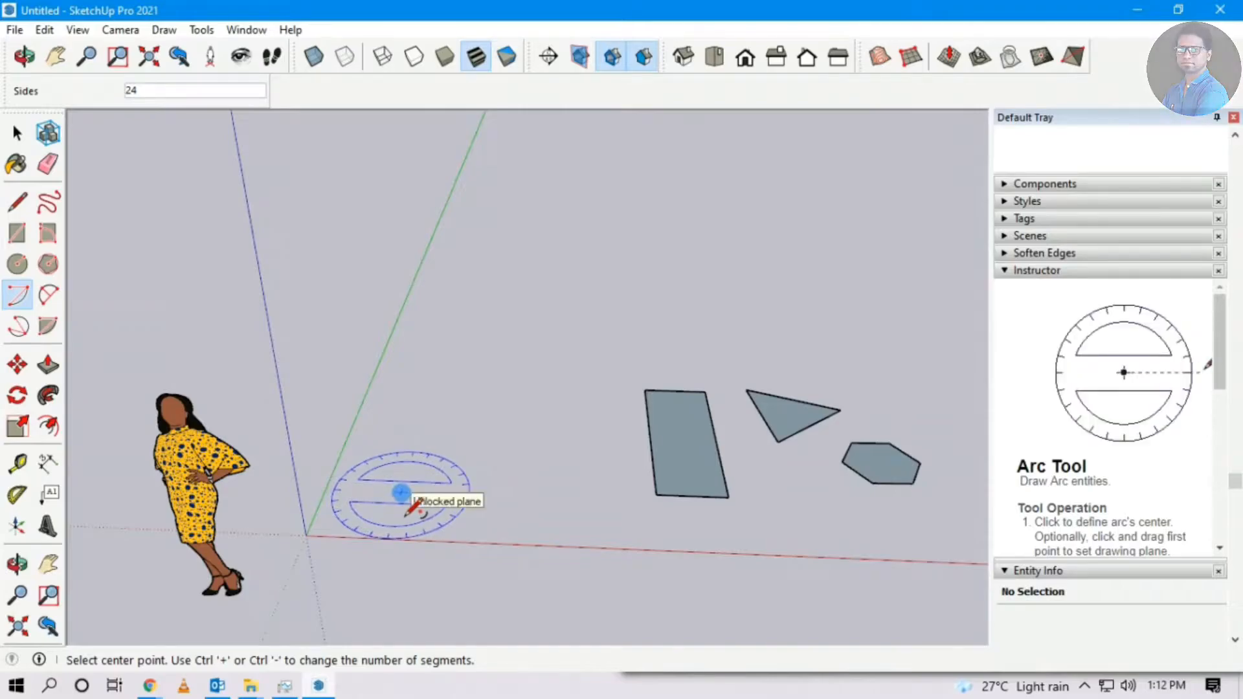
click(401, 492)
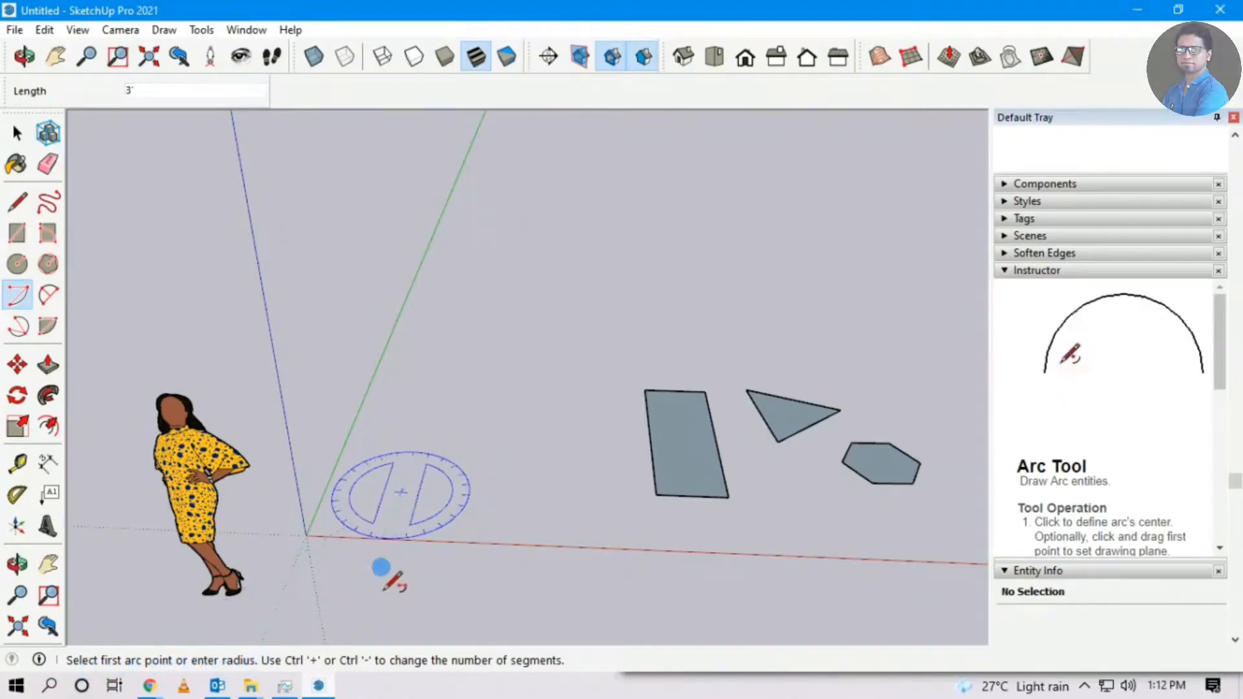
scroll(429, 458, up, 3)
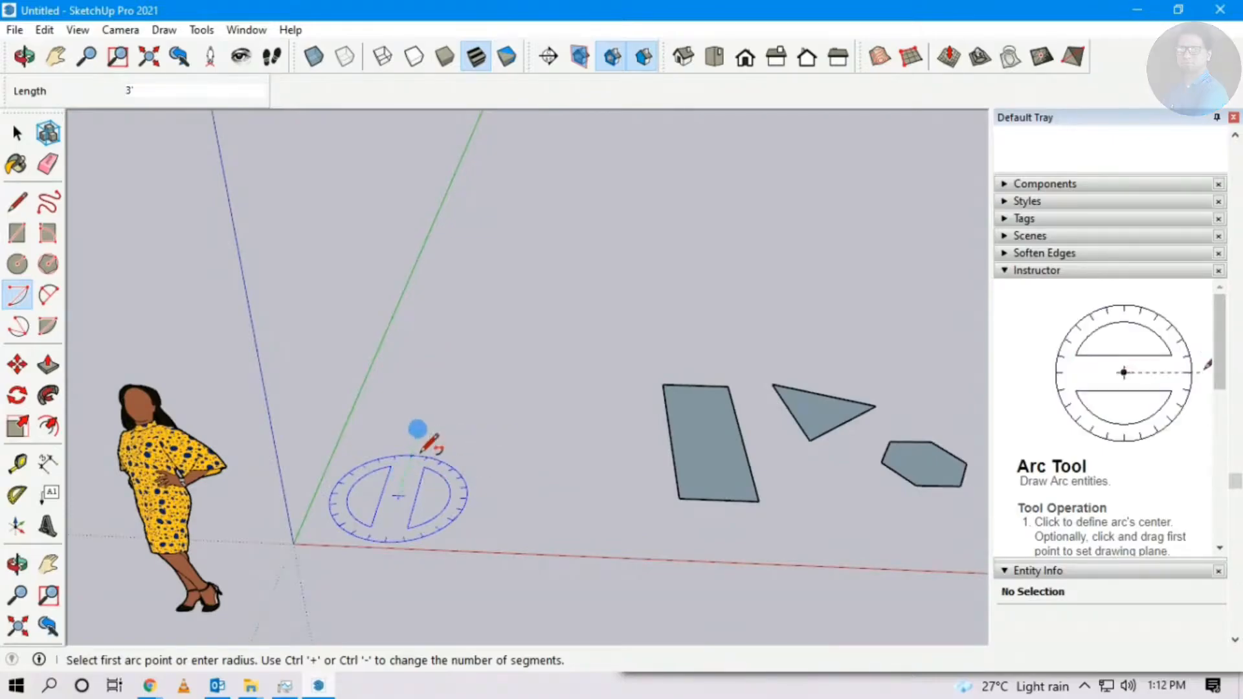
click(425, 461)
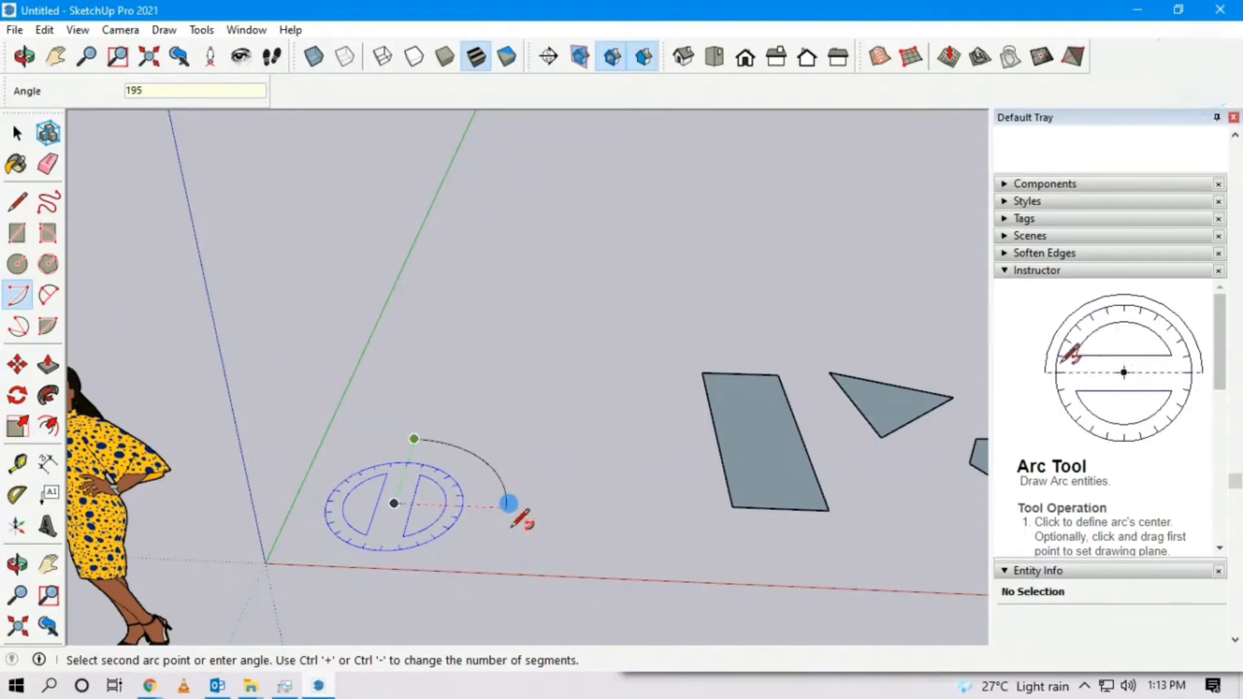
key(Return)
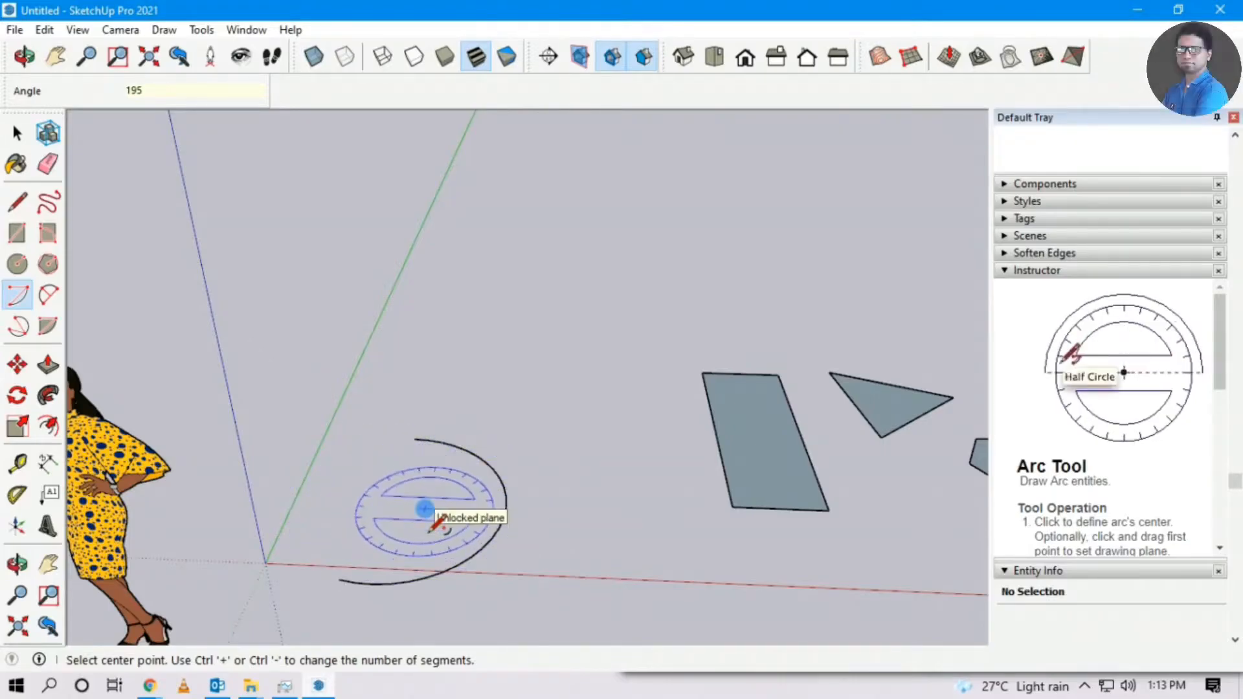
scroll(424, 509, down, 1)
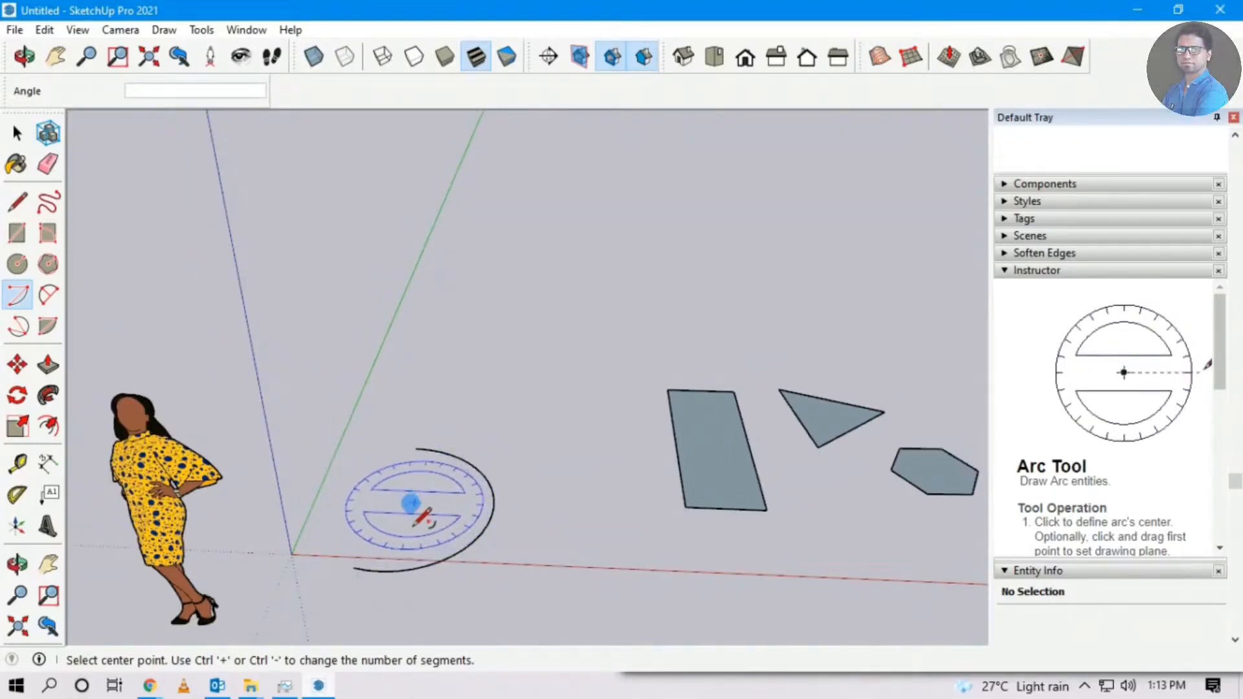
Draw a 2-point arc across the rectangle's far short edge, bulging outward on the ground by about 1' 6".
click(49, 298)
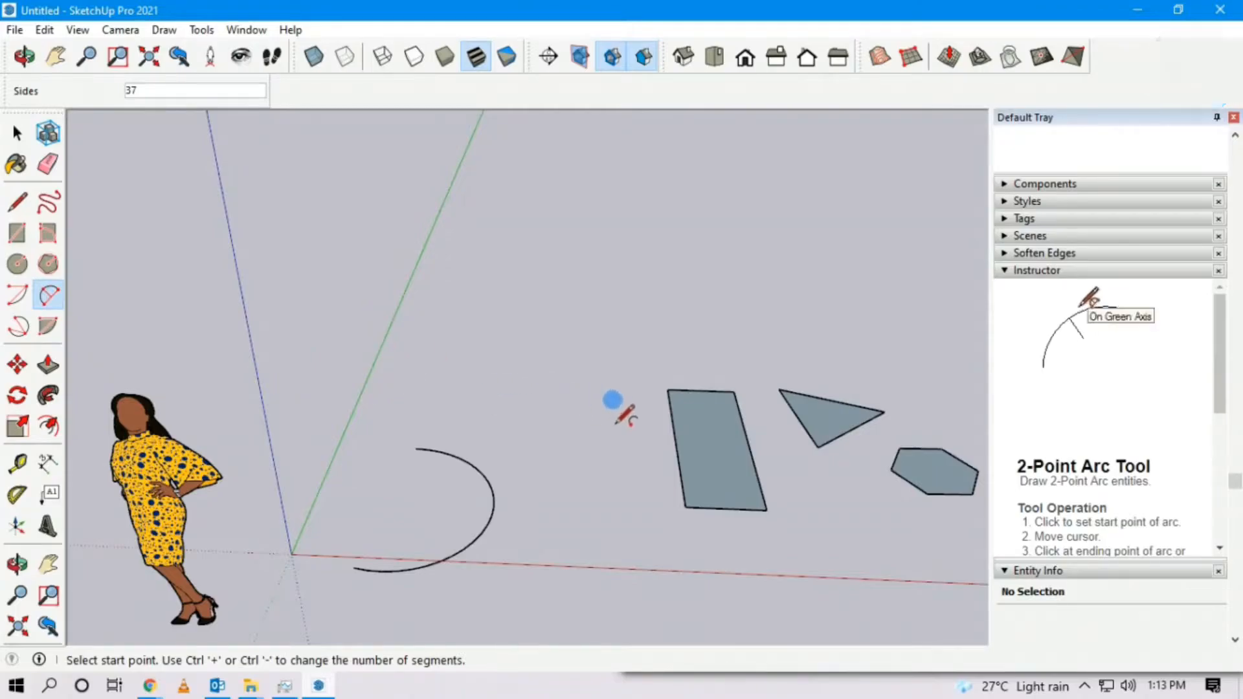
middle_drag(620, 402, 670, 464)
scroll(805, 389, up, 5)
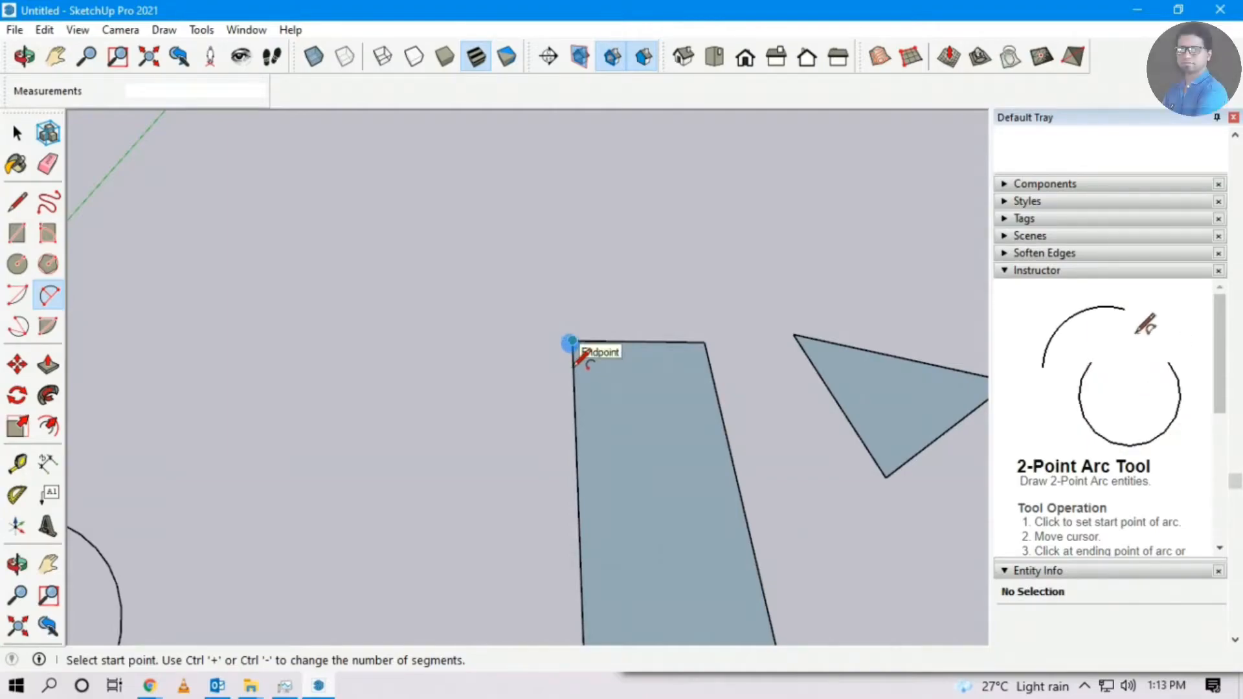
click(570, 342)
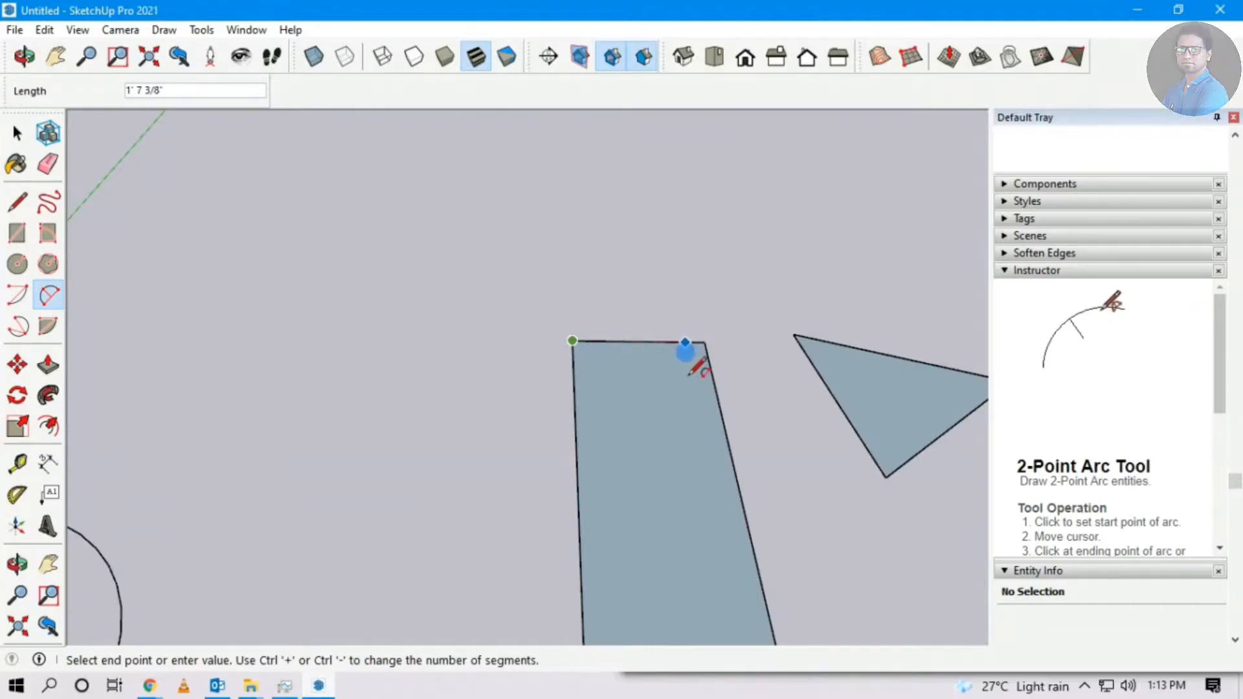
click(706, 354)
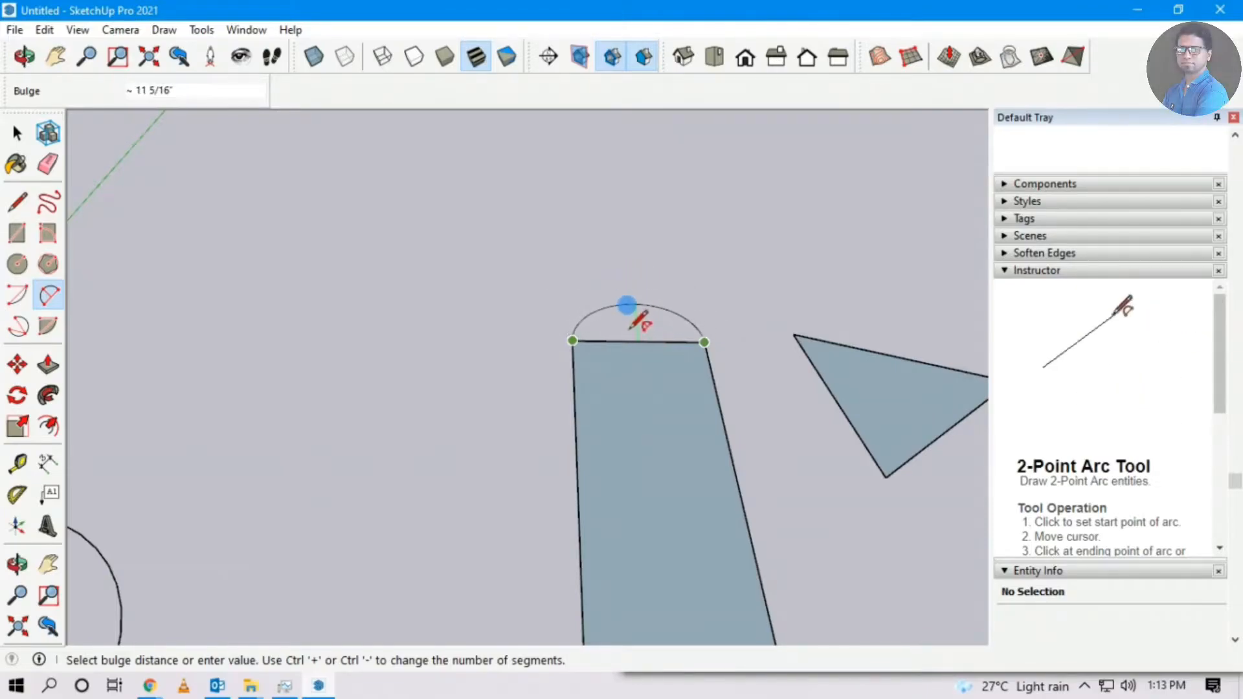
scroll(635, 327, down, 1)
scroll(638, 326, down, 2)
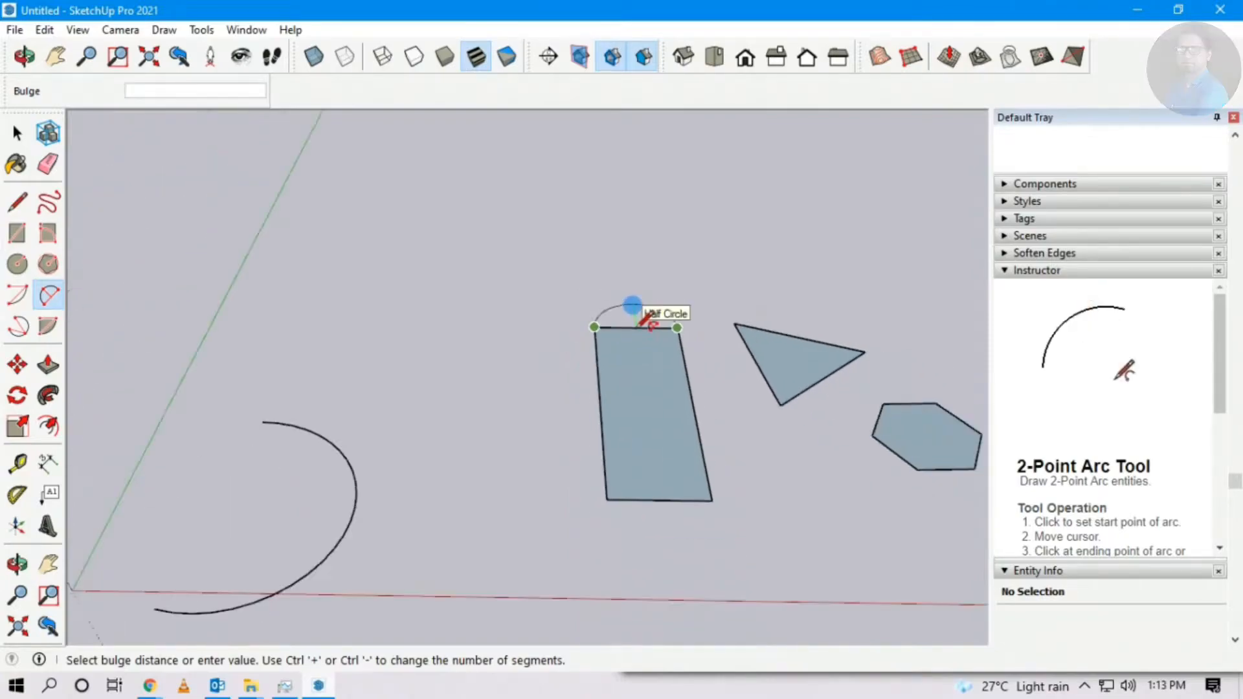
scroll(650, 324, down, 1)
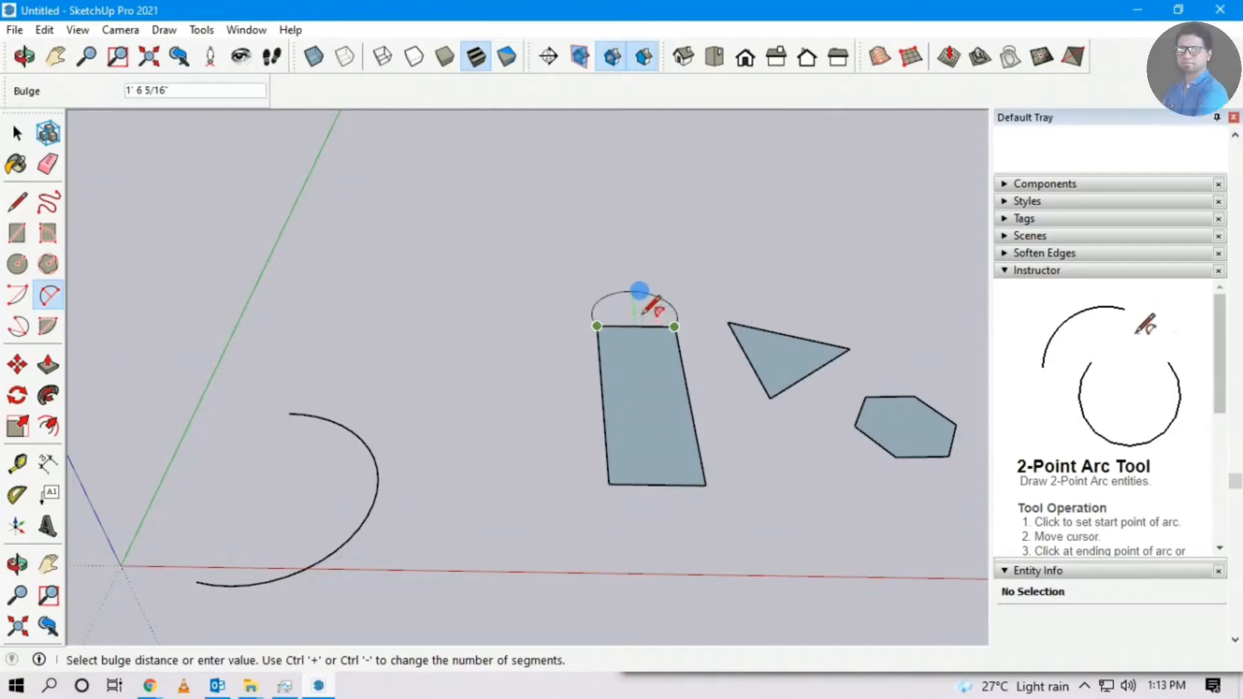
scroll(648, 298, up, 2)
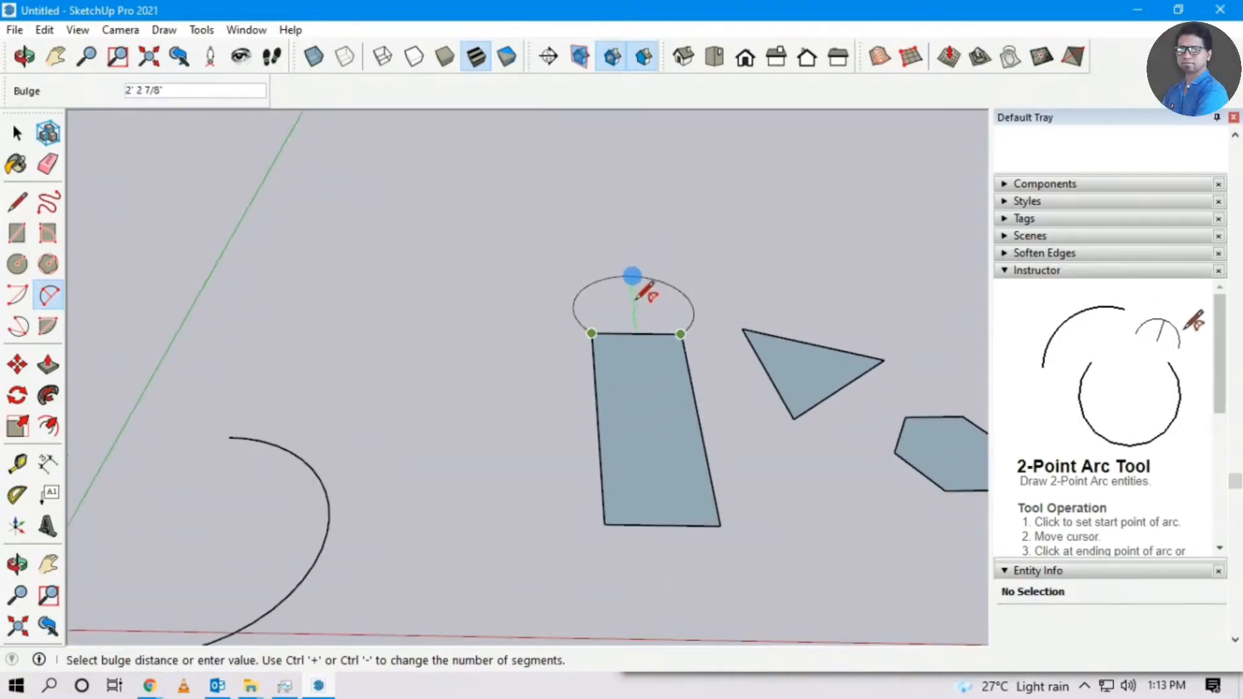
scroll(638, 303, down, 2)
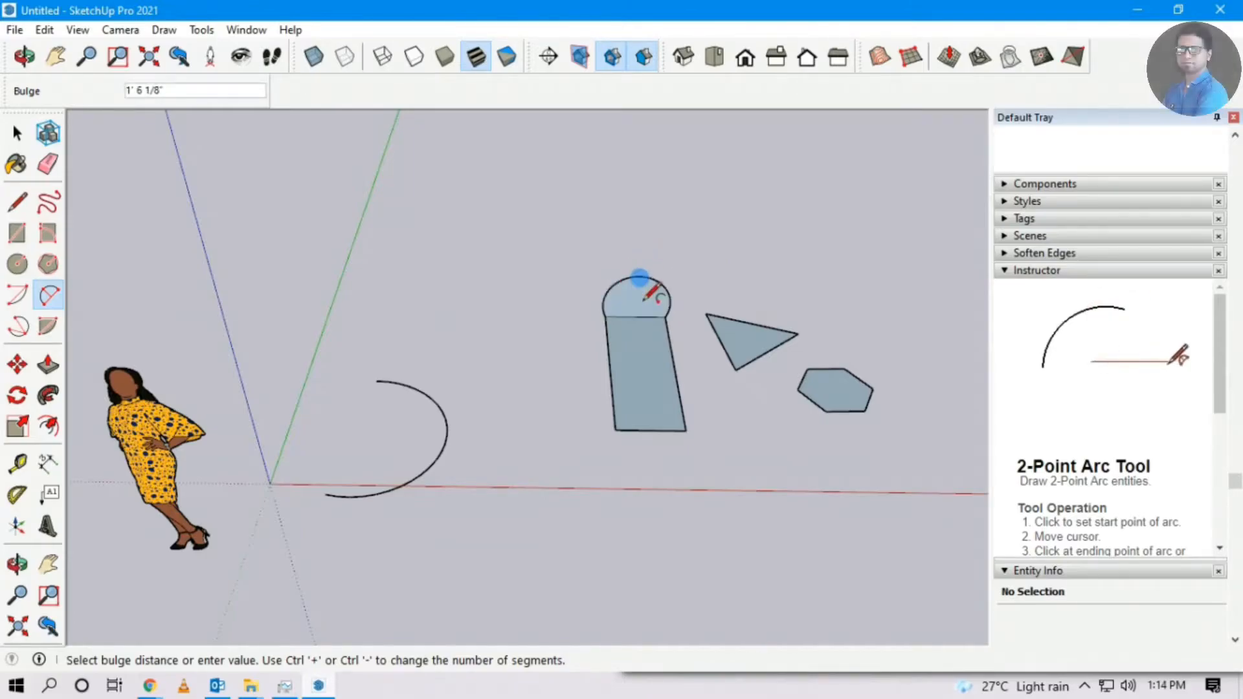
click(640, 279)
Draw upright 2-point arcs along both long edges of the rectangle, from the near corners to the far corners.
scroll(613, 298, up, 3)
key(o)
middle_drag(755, 444, 333, 395)
middle_drag(803, 503, 643, 539)
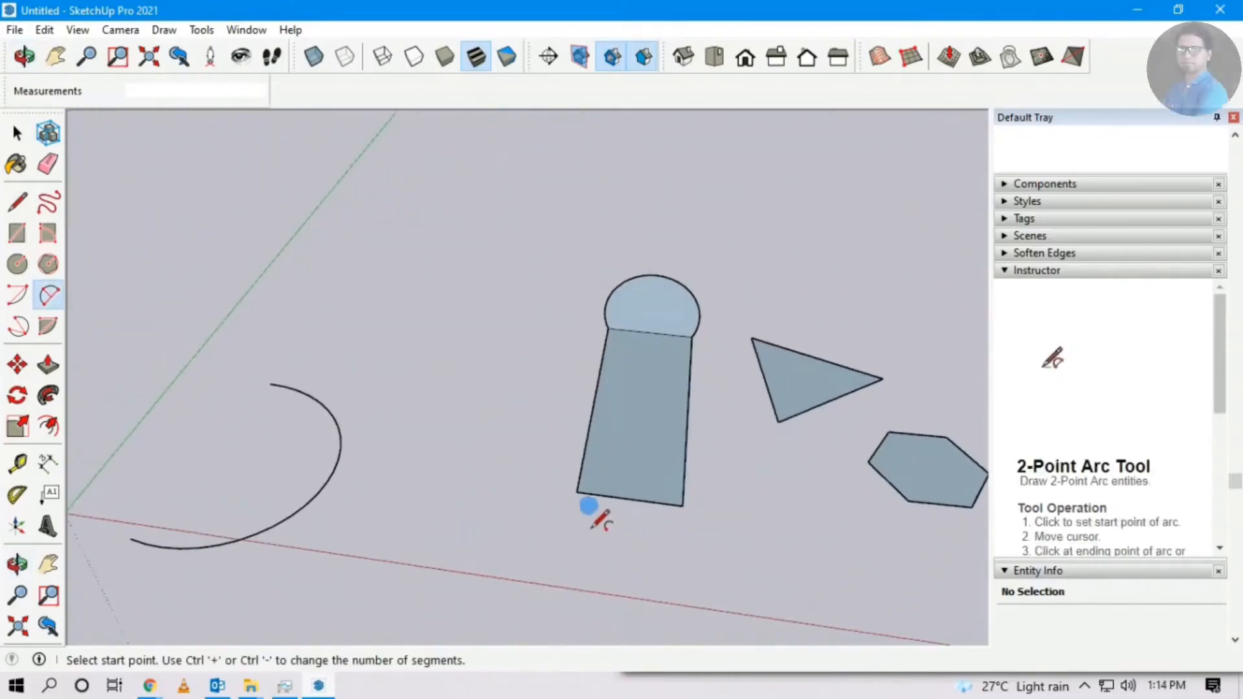
click(578, 493)
click(609, 329)
click(582, 334)
click(683, 506)
click(692, 337)
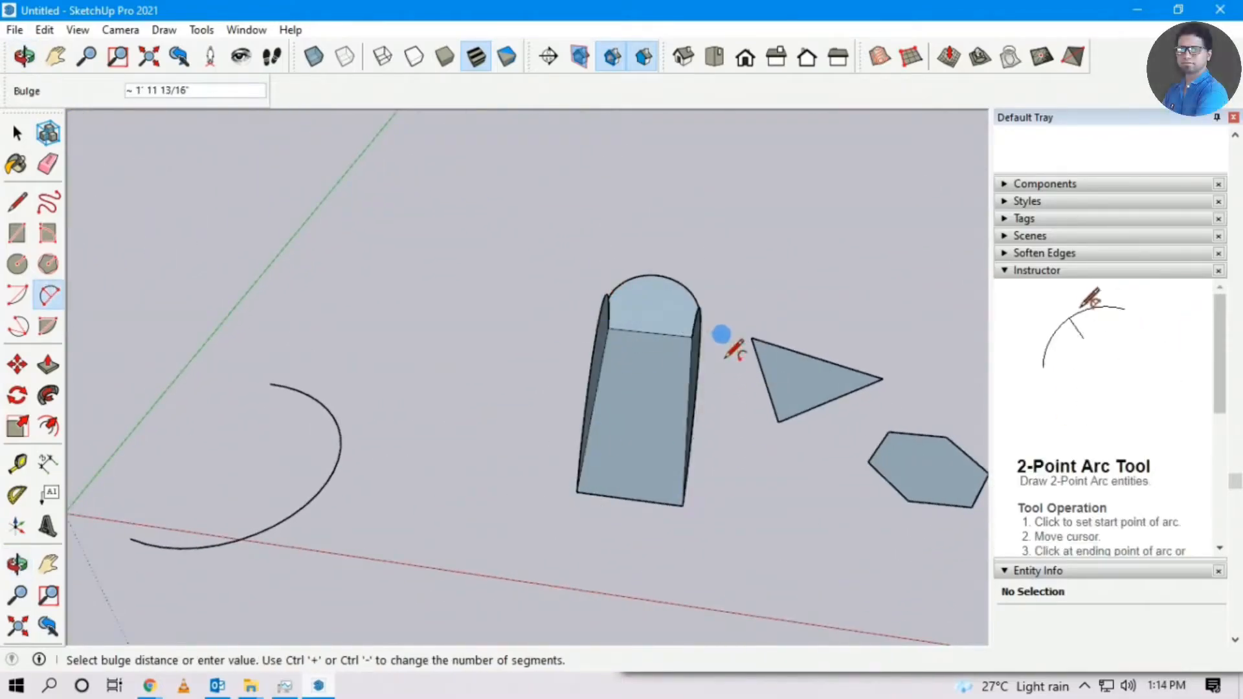
click(716, 439)
Draw one upright and one flat, outward-bulging 2-point arc across the rectangle's near short edge.
mouse_move(716, 439)
middle_down()
mouse_move(488, 445)
mouse_move(625, 450)
mouse_move(647, 473)
middle_up()
click(552, 495)
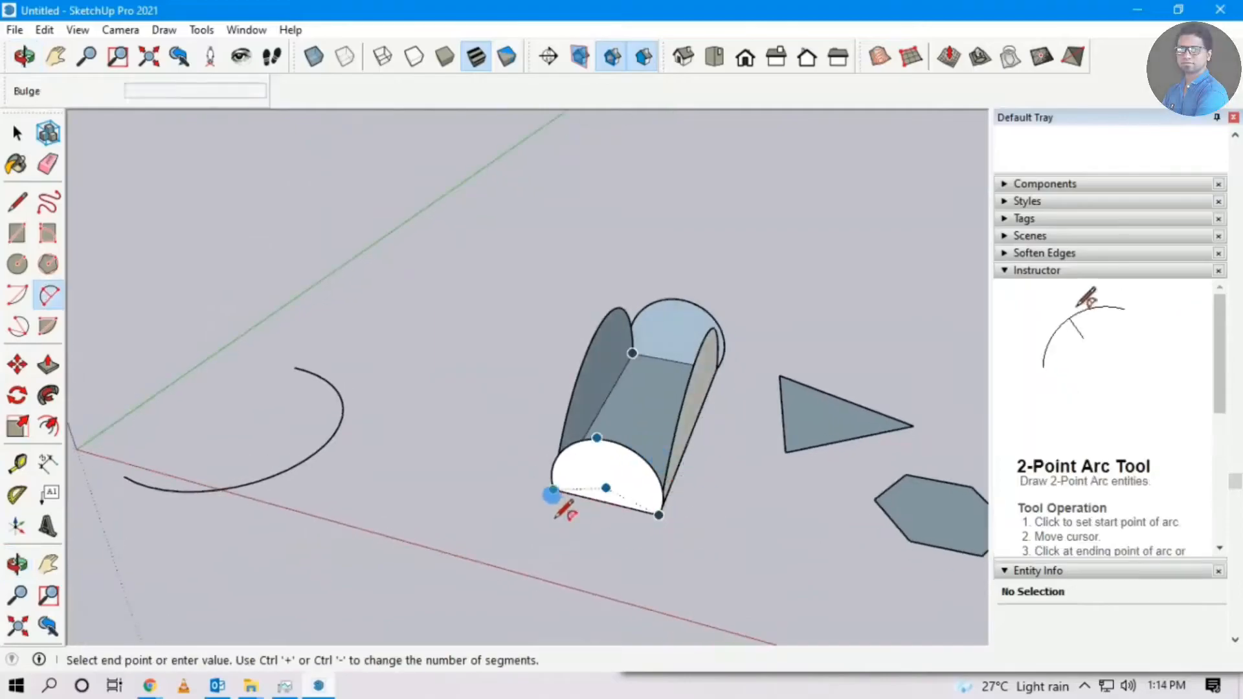
click(660, 513)
click(538, 544)
mouse_move(538, 544)
middle_down()
mouse_move(452, 511)
mouse_move(549, 542)
mouse_move(511, 505)
middle_up()
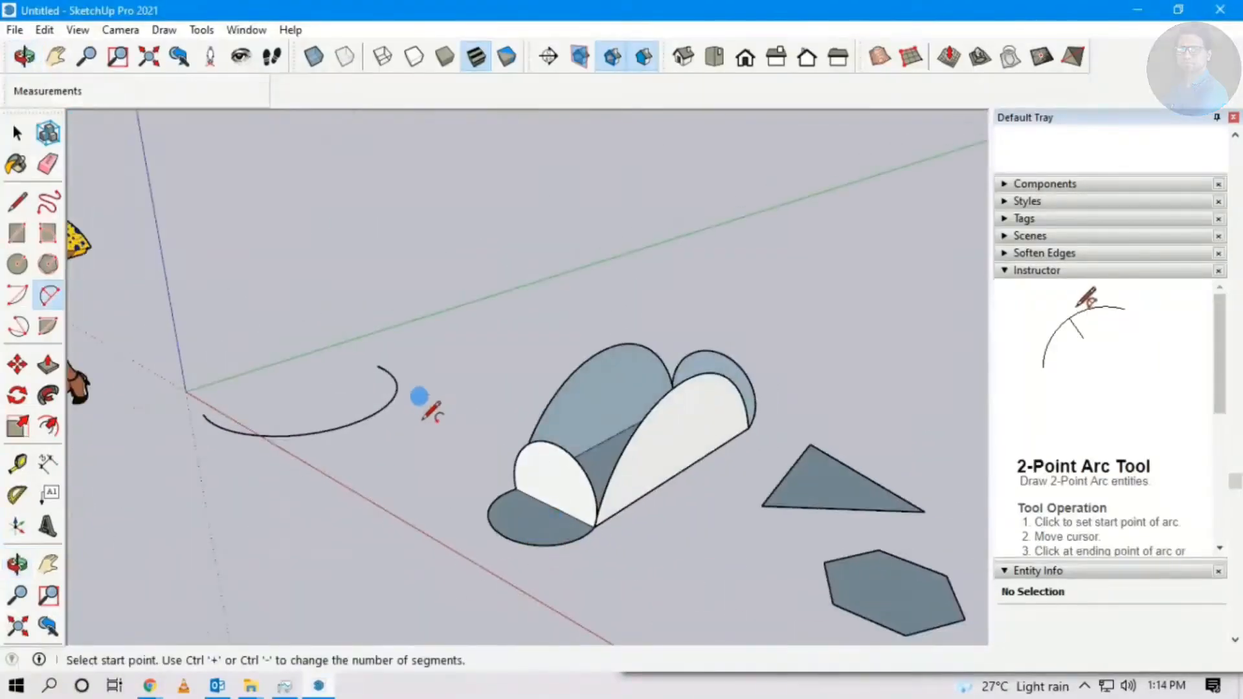
key(space)
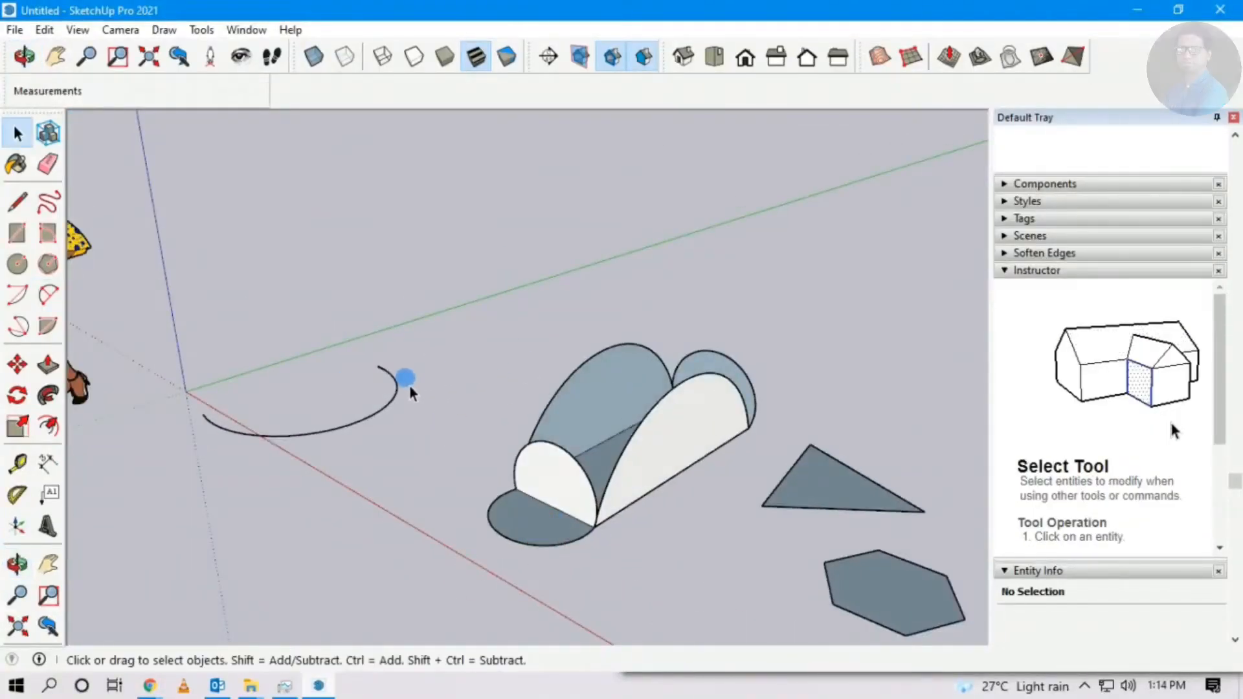
Draw a 3-point arc through the three corners of the triangle.
click(20, 327)
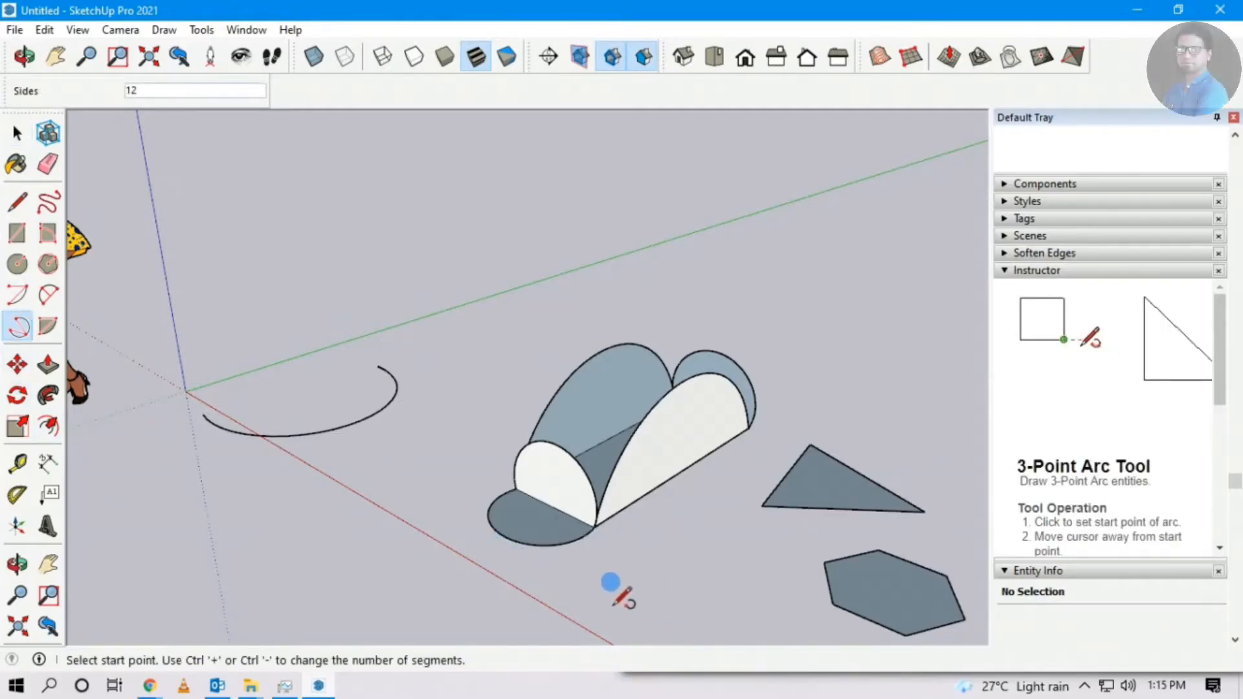
scroll(777, 570, down, 2)
scroll(790, 557, up, 2)
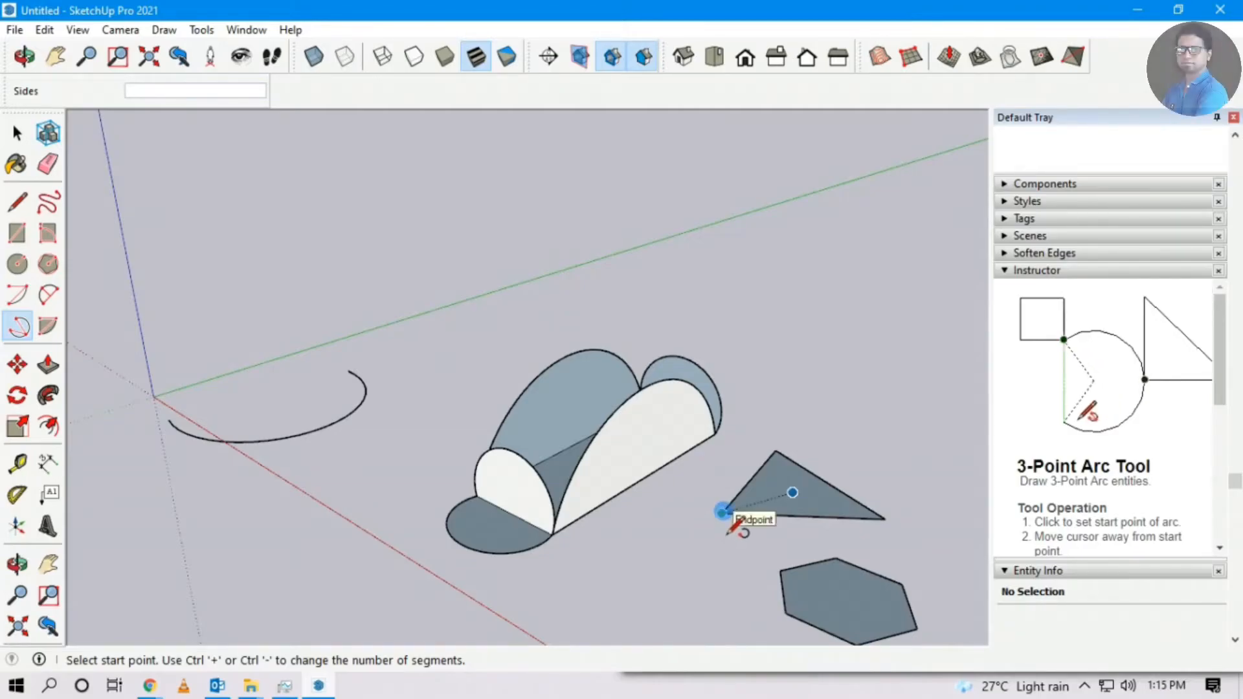
click(723, 513)
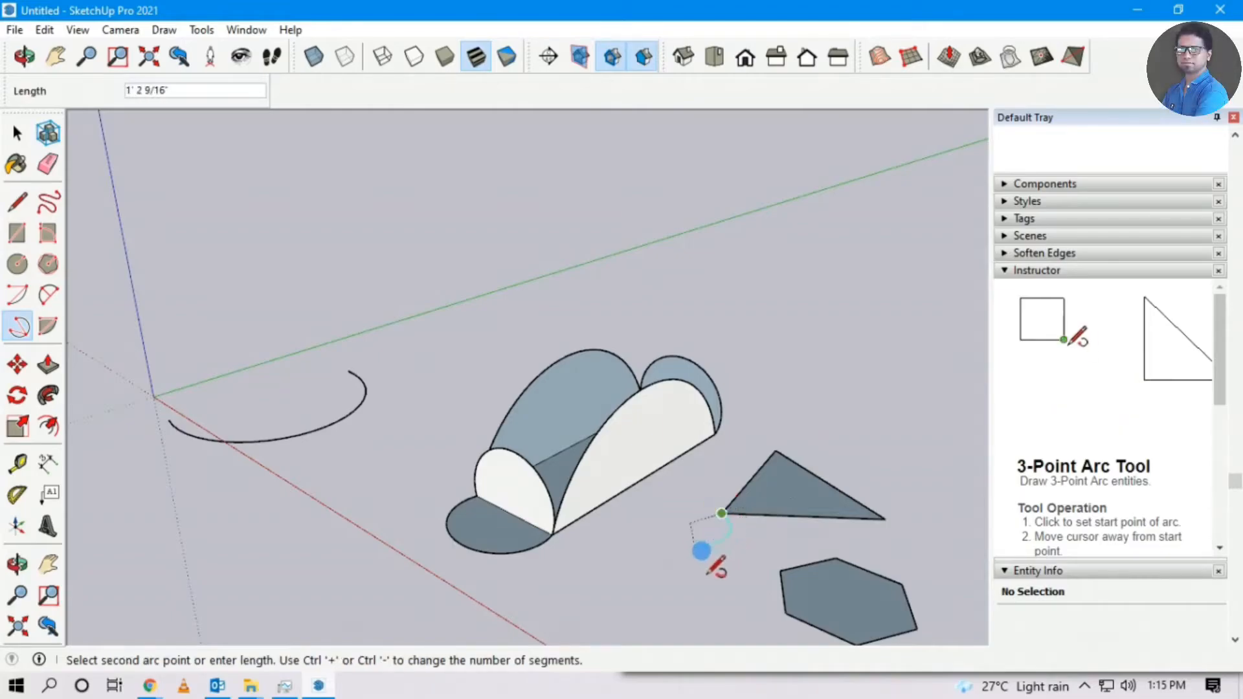
click(775, 451)
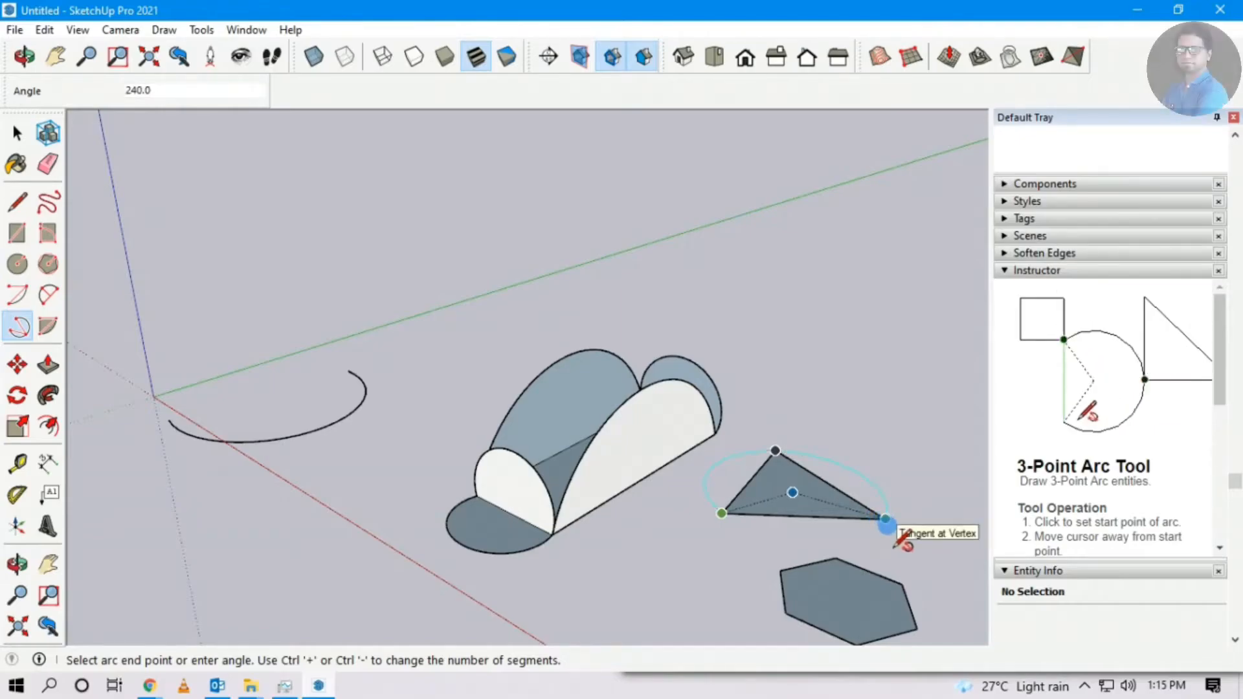
click(886, 520)
Examine the segmented outline of the arc around the triangle up close.
scroll(809, 479, up, 3)
key(o)
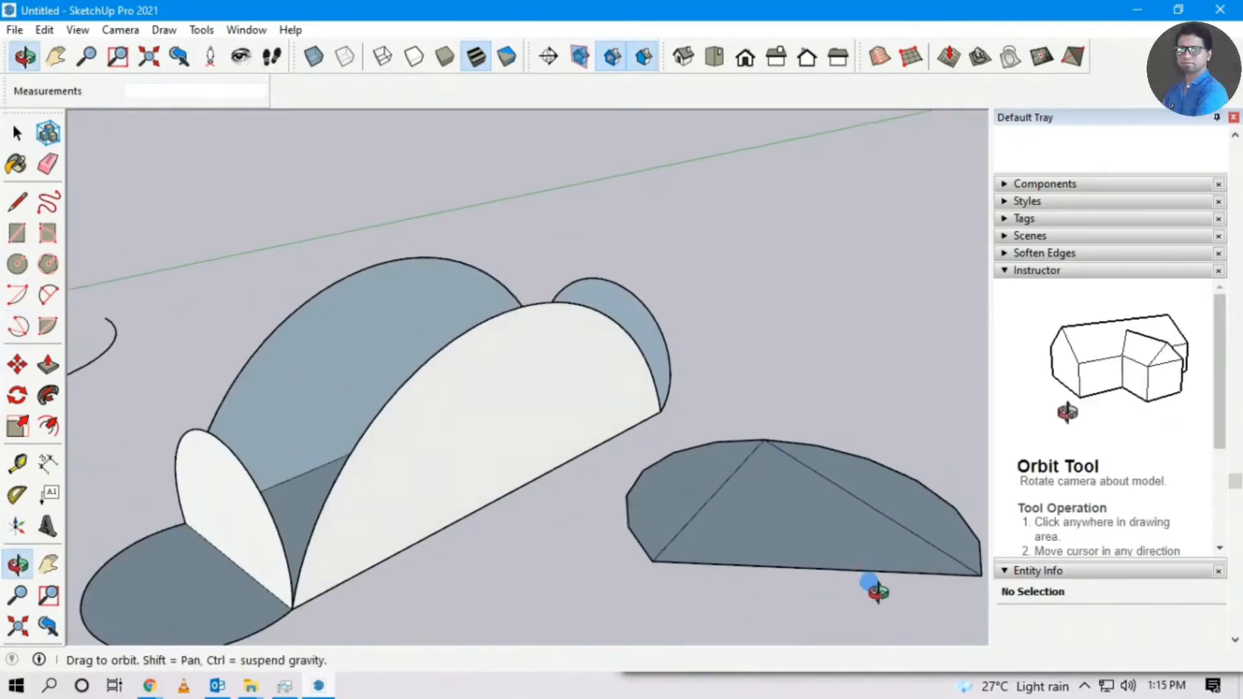
drag(878, 592, 612, 610)
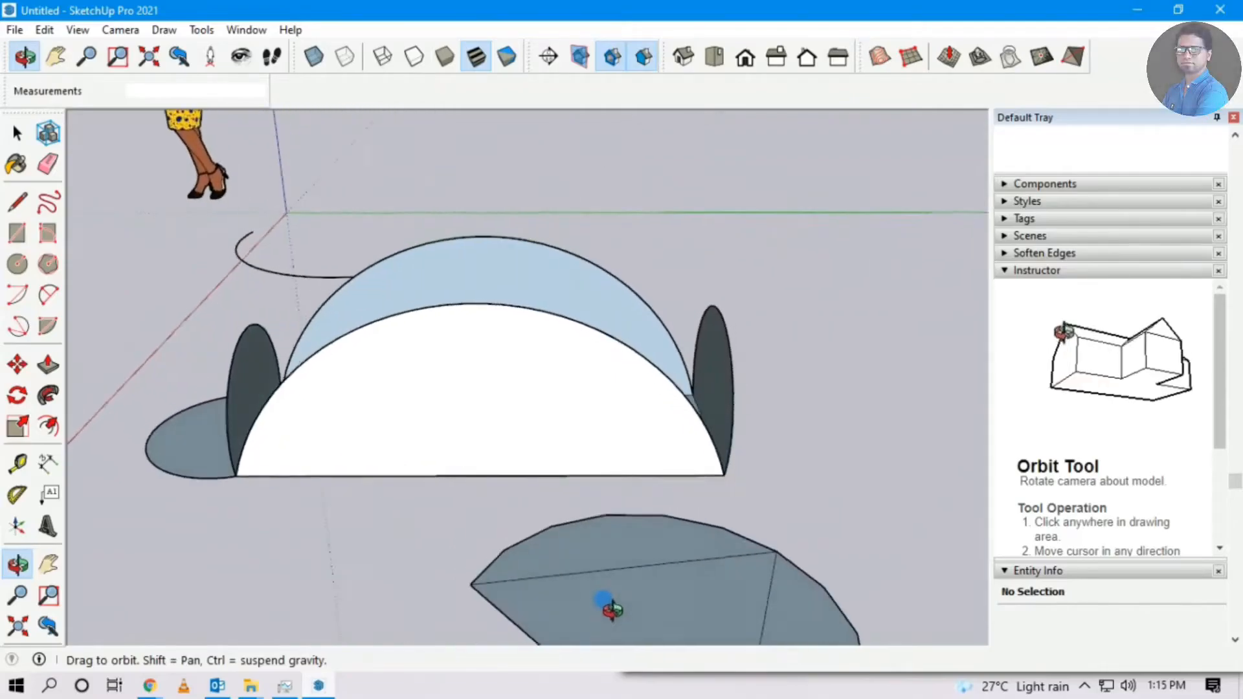
middle_drag(612, 610, 674, 602)
scroll(706, 500, up, 2)
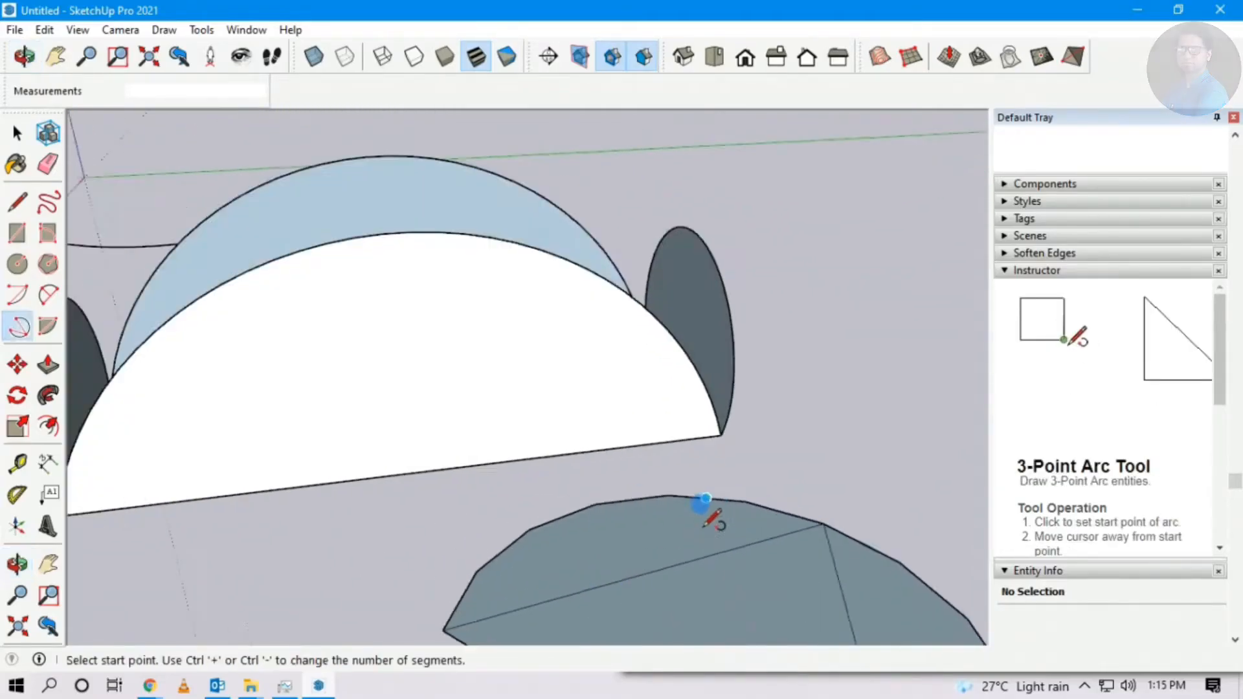
scroll(705, 500, up, 1)
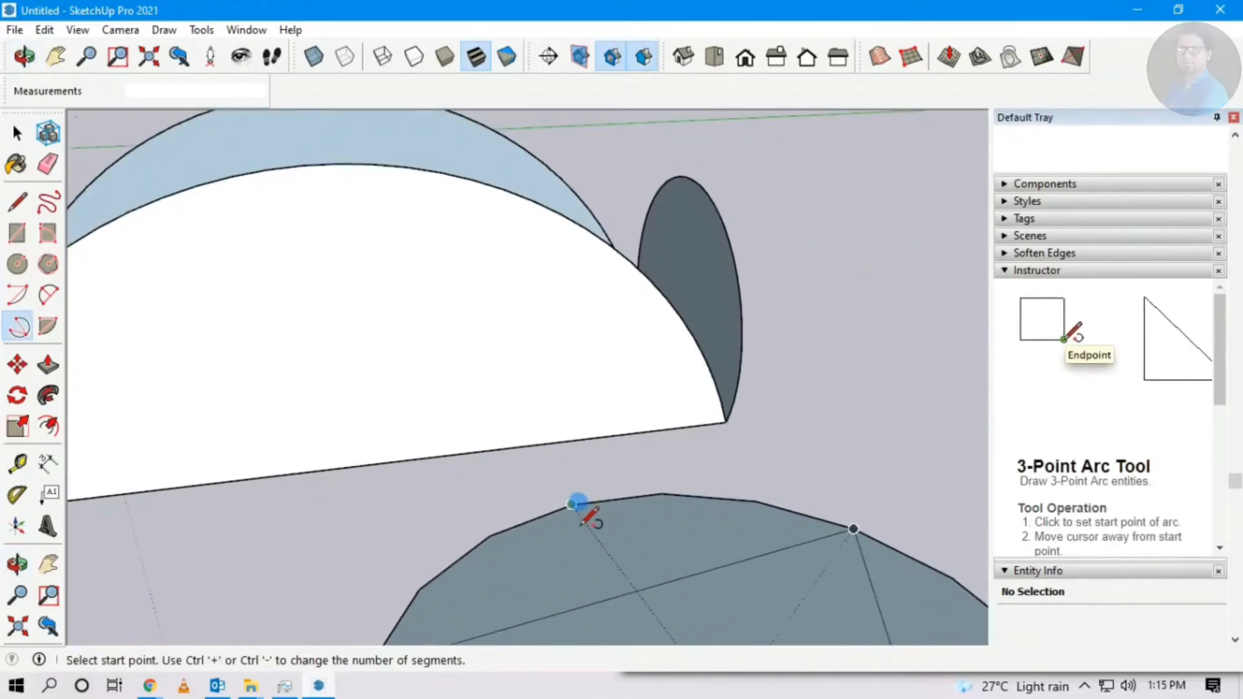
scroll(575, 487, down, 4)
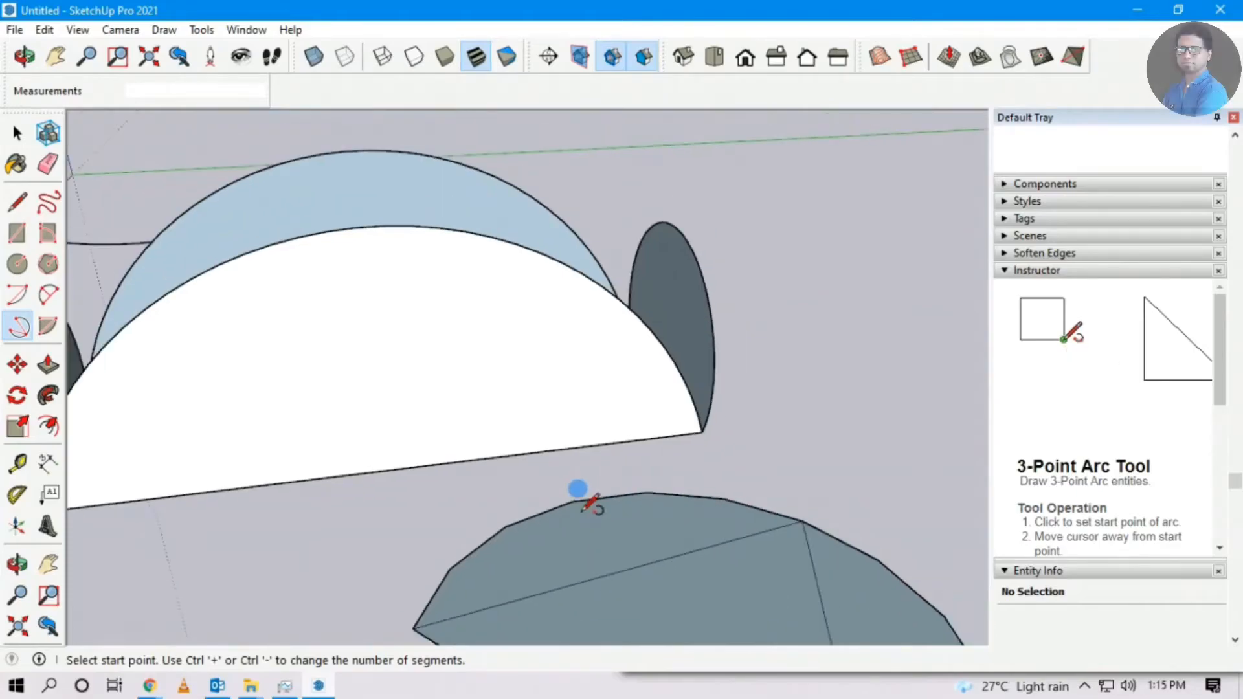
scroll(602, 498, down, 1)
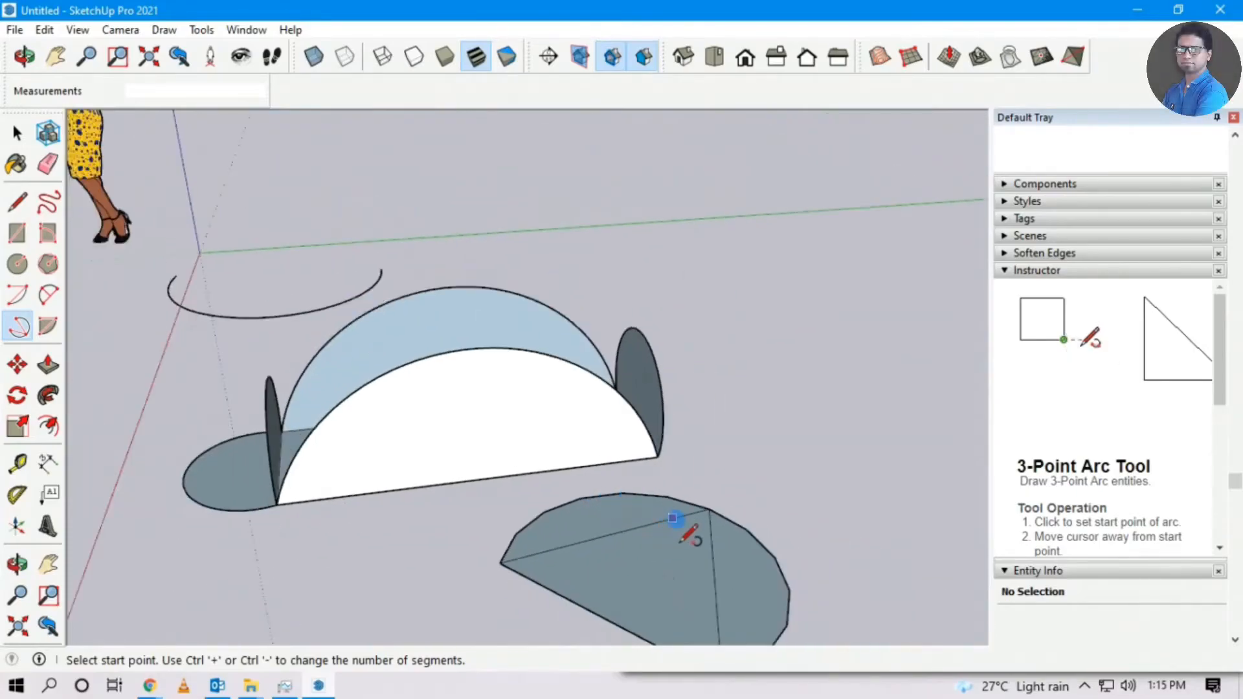
scroll(680, 569, down, 1)
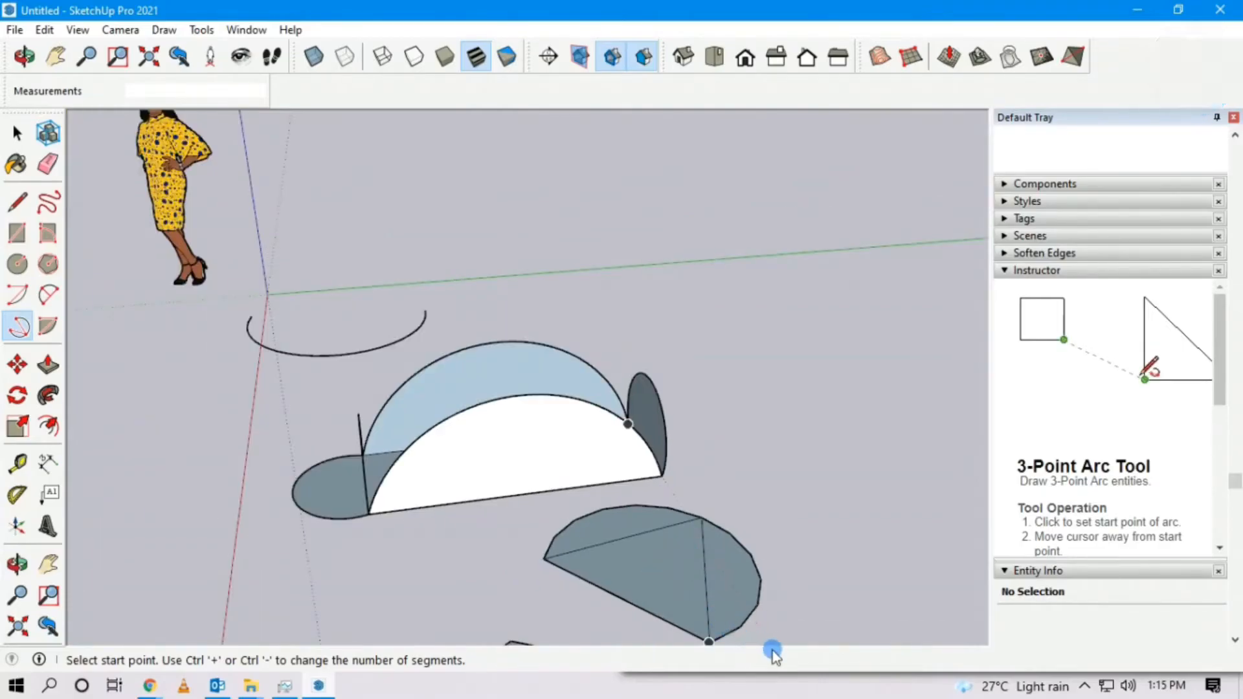
scroll(785, 631, up, 2)
scroll(802, 627, up, 2)
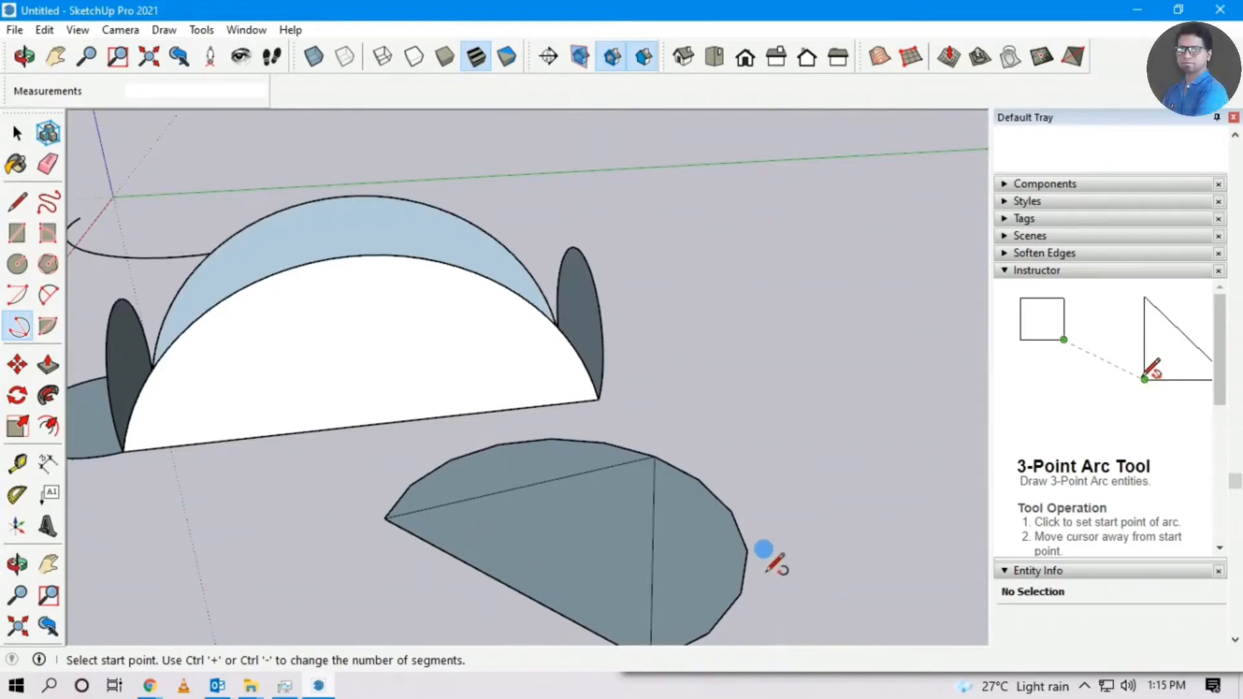
scroll(765, 549, down, 1)
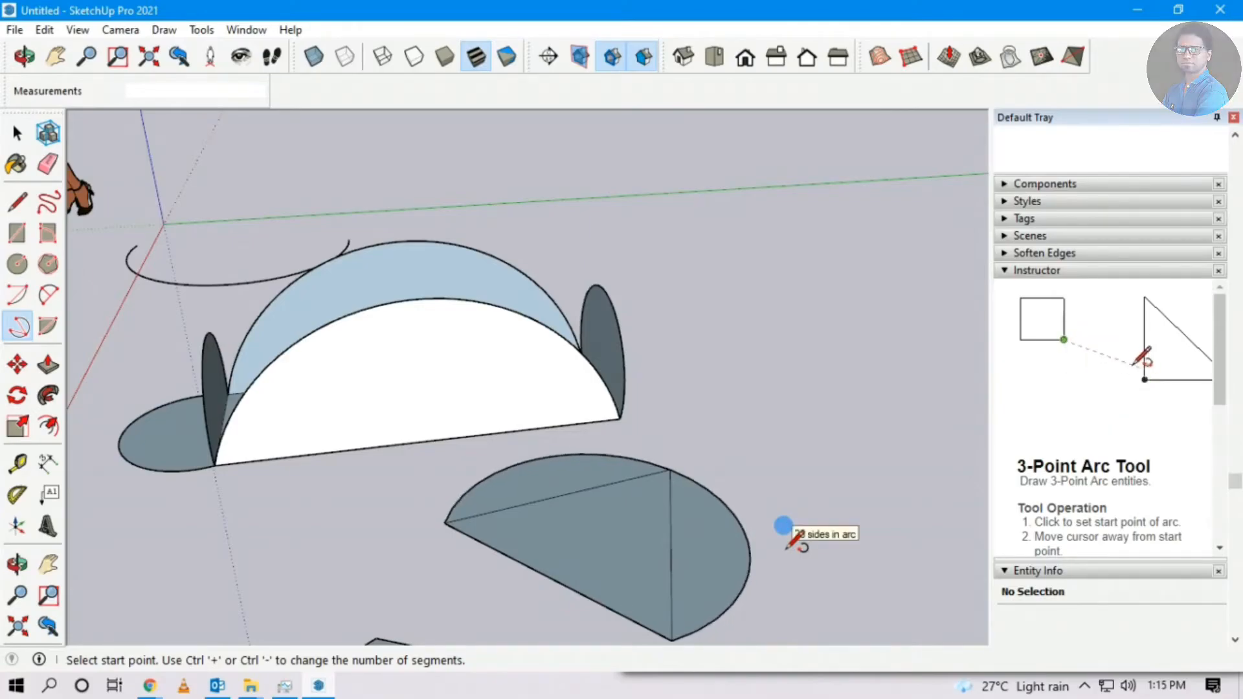
Lower the segment count of the arc around the triangle until its edge turns visibly faceted.
key(ctrl+minus)
key(ctrl+minus)
key(ctrl+minus)
key(ctrl+minus)
key(ctrl+minus)
key(ctrl+minus)
key(ctrl+minus)
key(ctrl+minus)
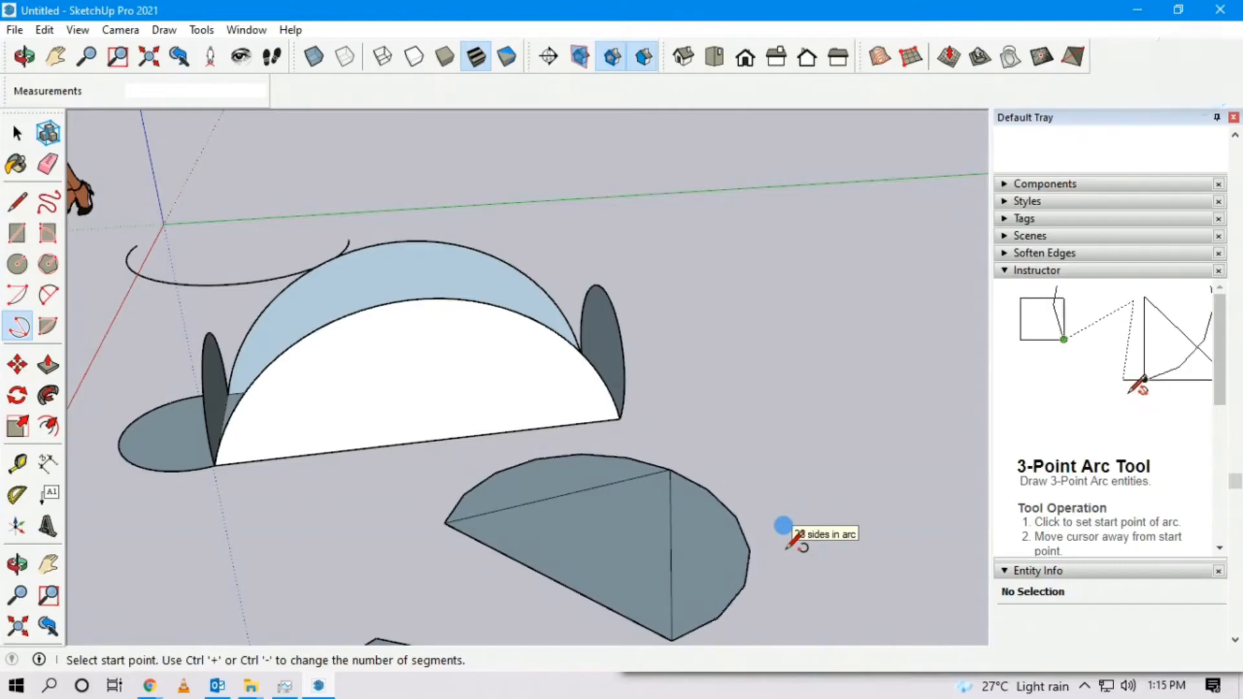
Raise the segment count of the arc around the triangle until its edge is a smooth curve.
key(ctrl+plus)
key(ctrl+plus)
key(ctrl+plus)
key(ctrl+plus)
key(ctrl+plus)
key(ctrl+plus)
key(ctrl+plus)
key(ctrl+plus)
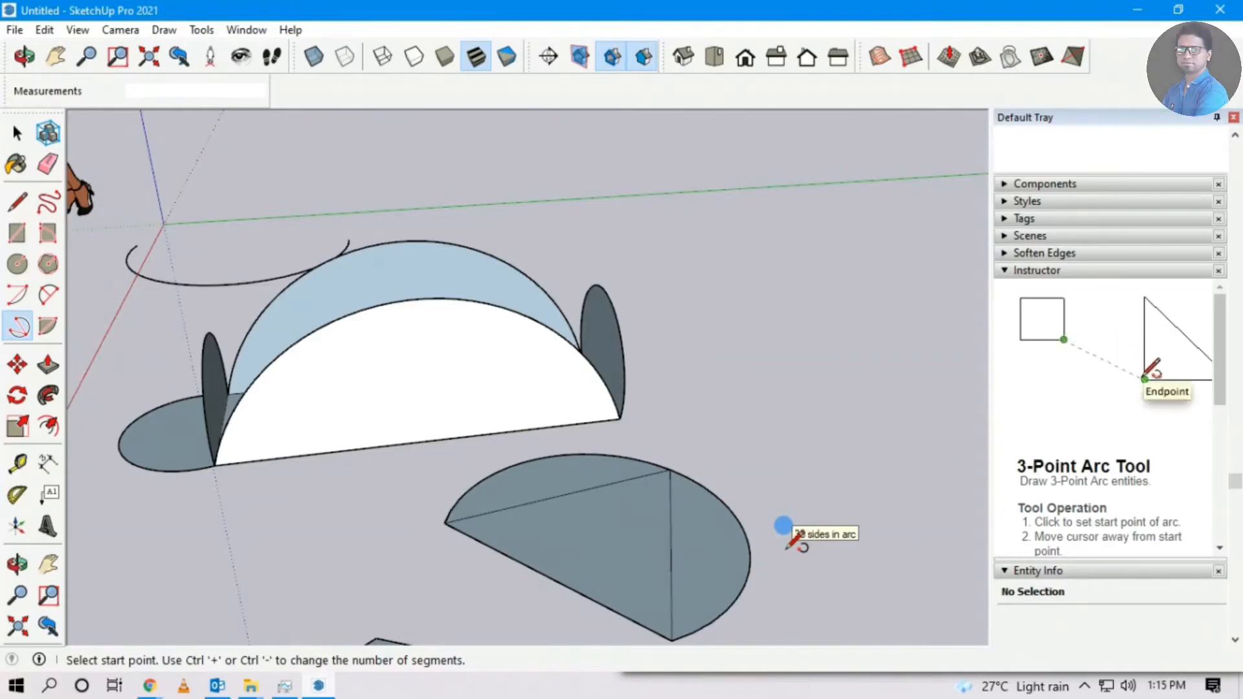
middle_drag(789, 546, 668, 561)
key(space)
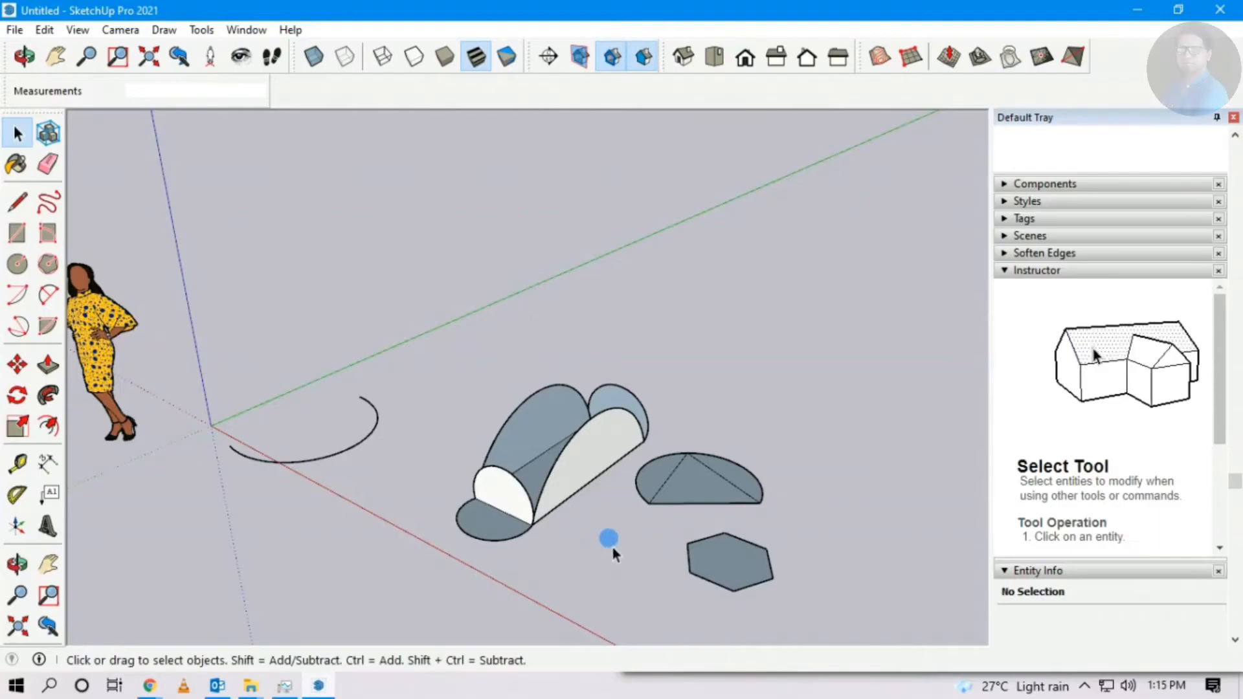
Draw an open centre-point arc sweeping about 125° on the ground behind the curved group of shapes.
scroll(612, 546, down, 3)
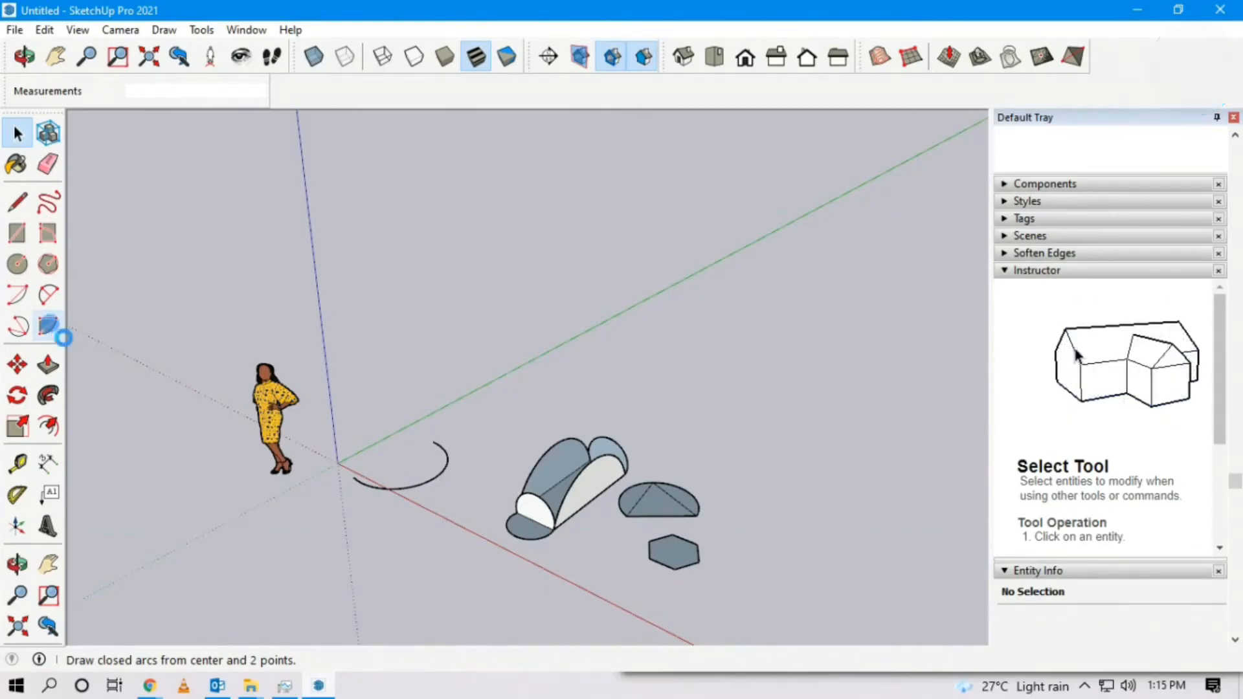
click(18, 294)
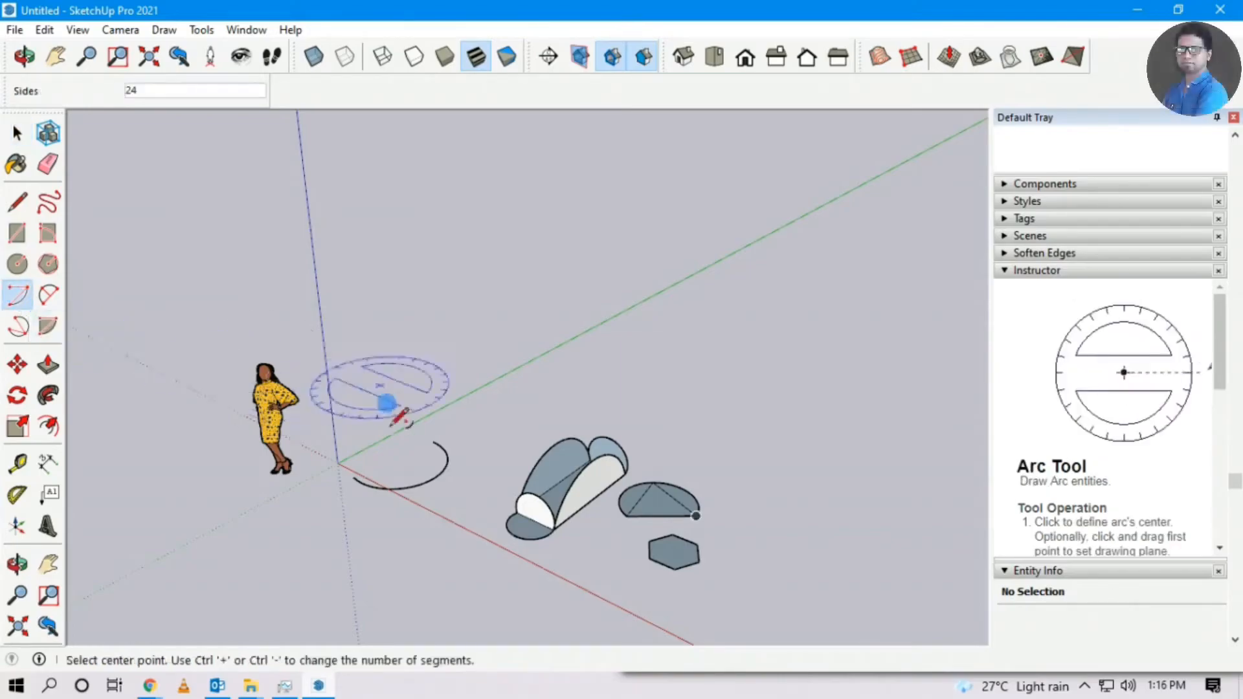
scroll(556, 395, up, 3)
click(563, 373)
click(613, 345)
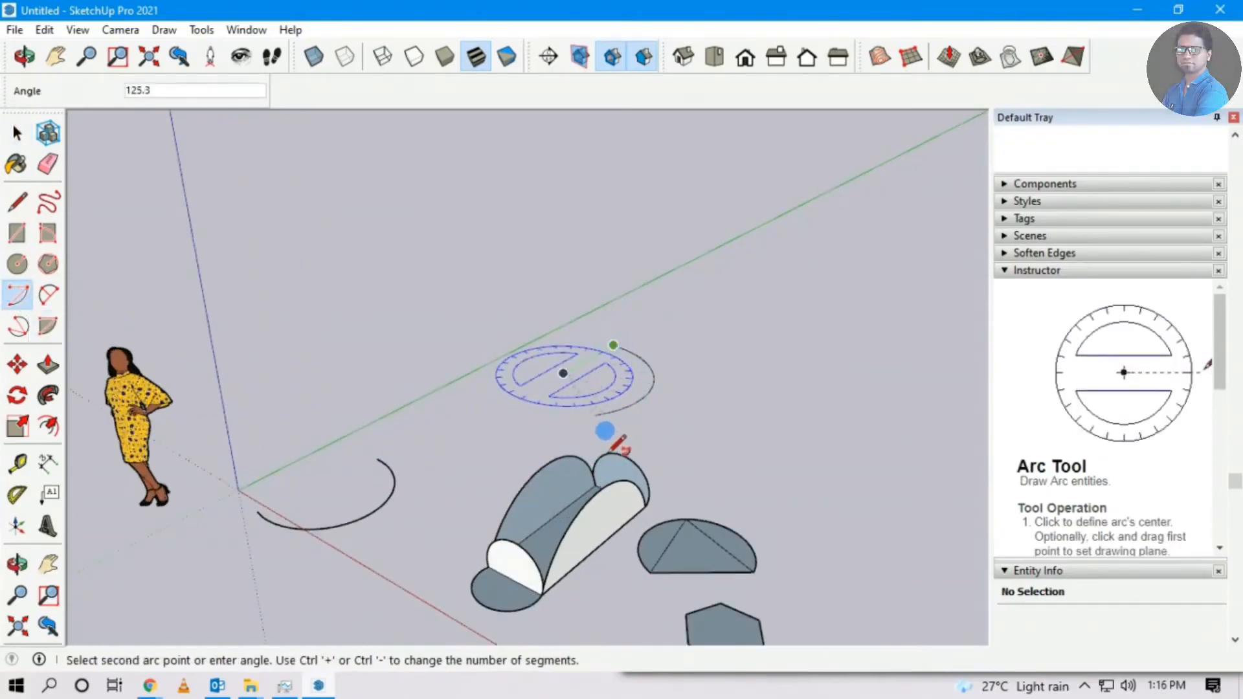
click(605, 431)
scroll(616, 408, up, 2)
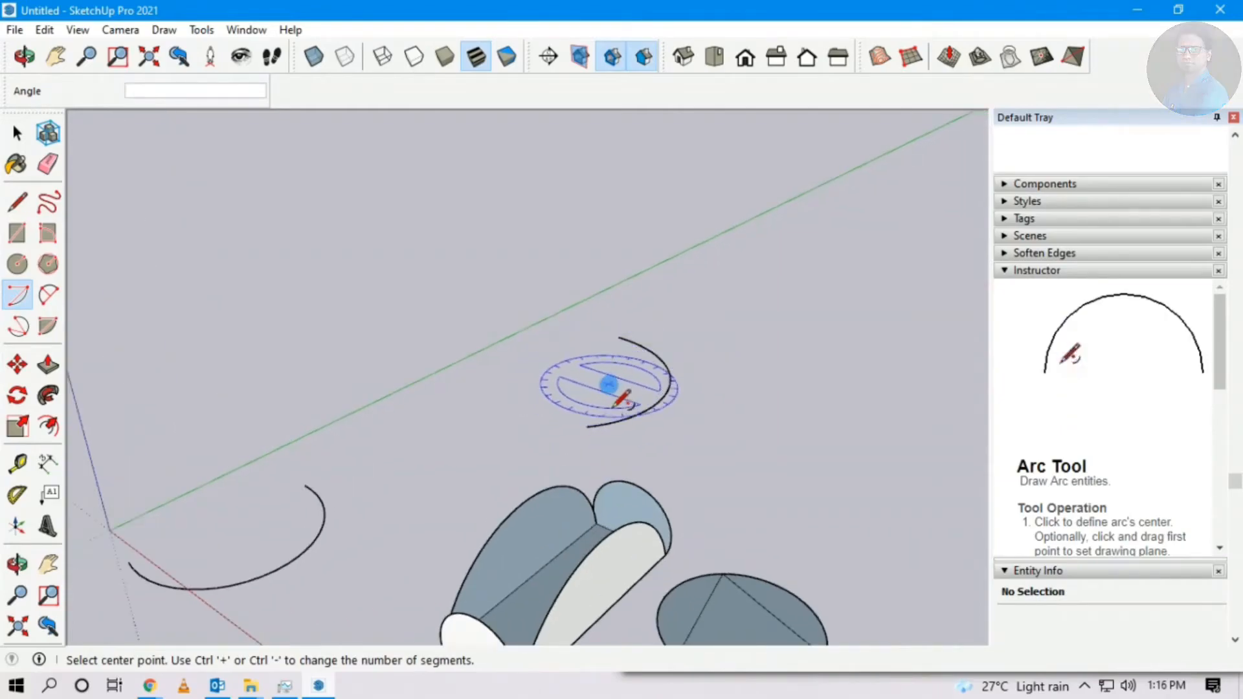
key(space)
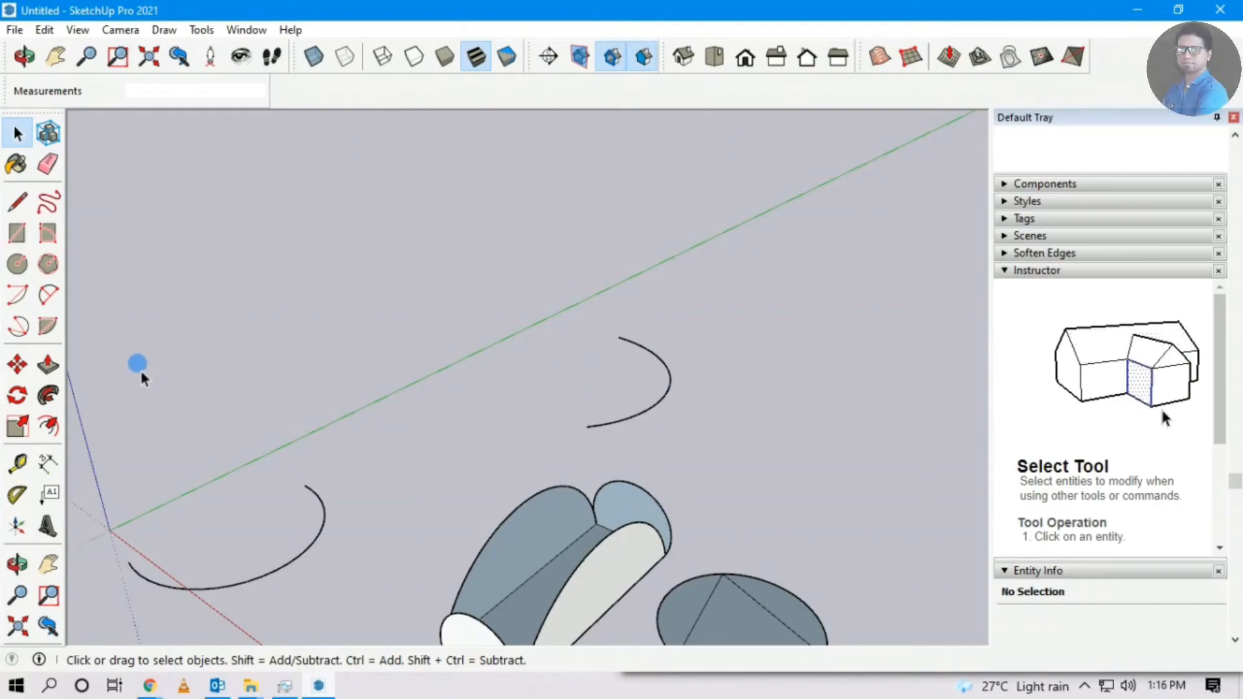
Draw a closed pie shape sweeping about 148° on the ground beside the new open arc.
click(52, 327)
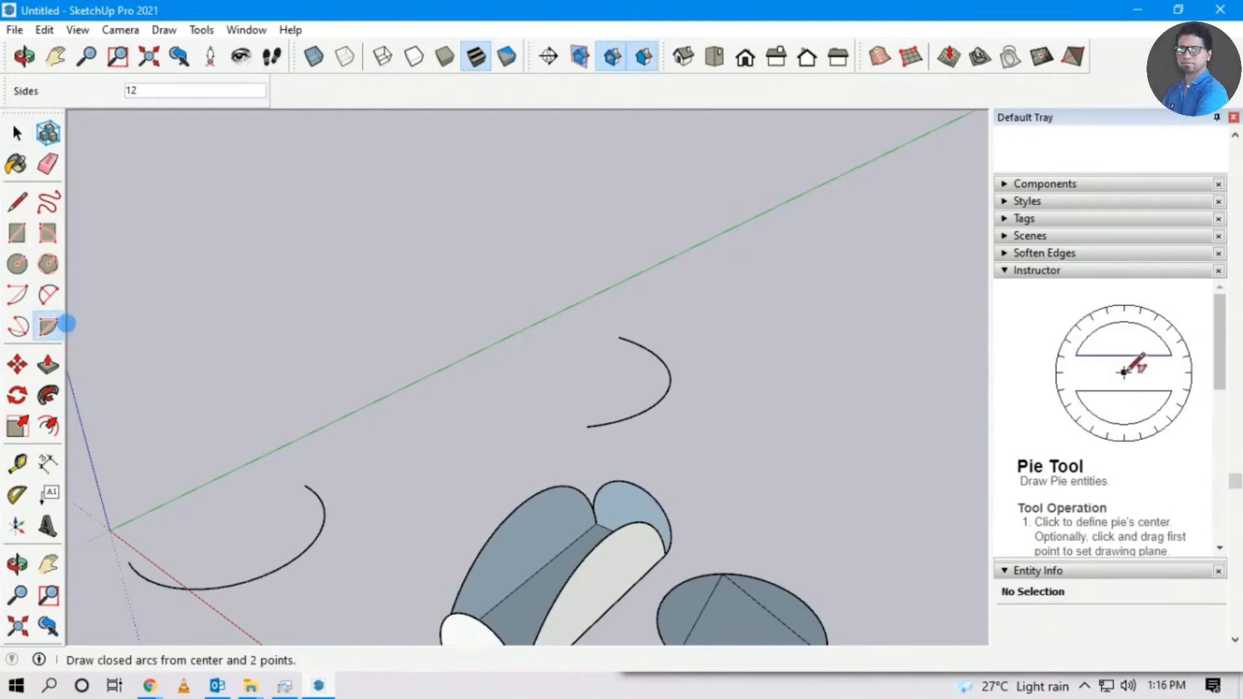
scroll(494, 411, down, 1)
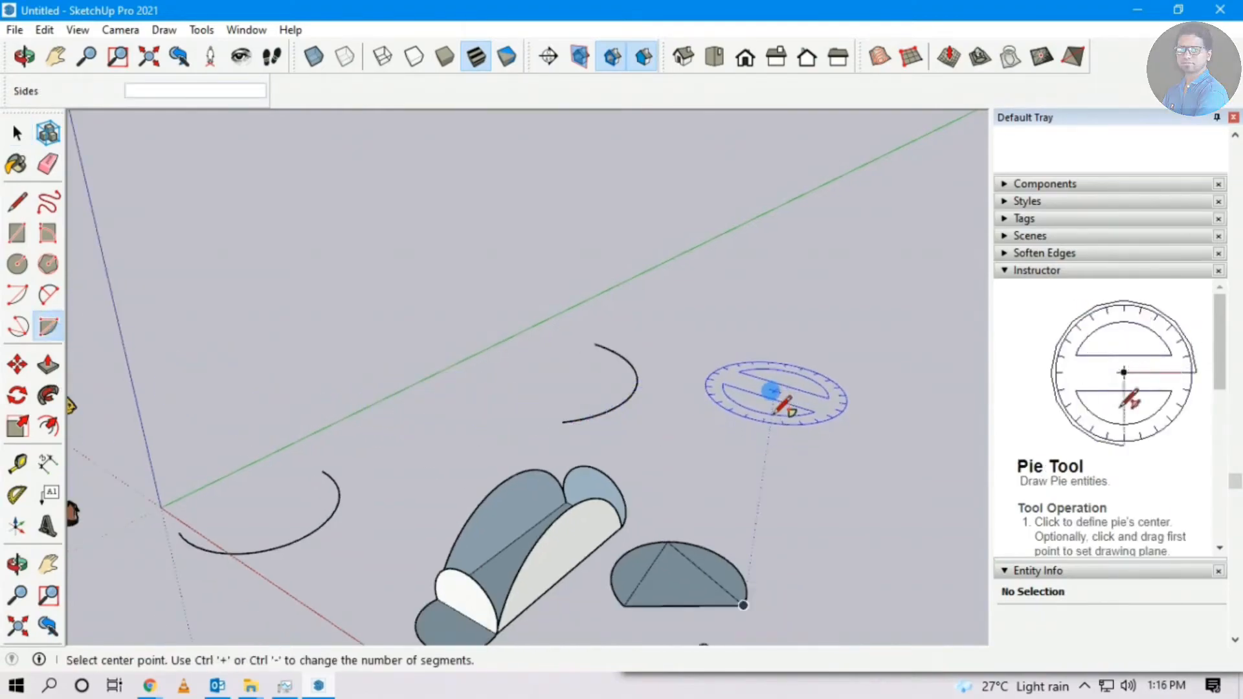
scroll(774, 399, up, 1)
click(737, 381)
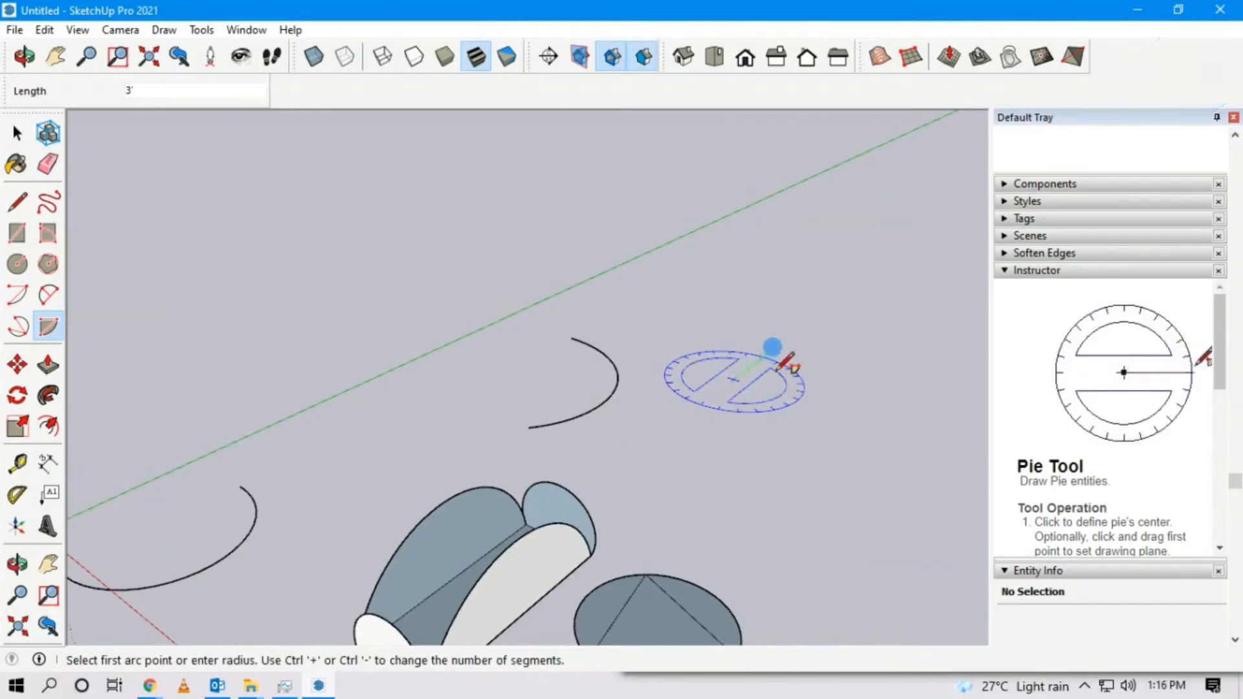
click(787, 337)
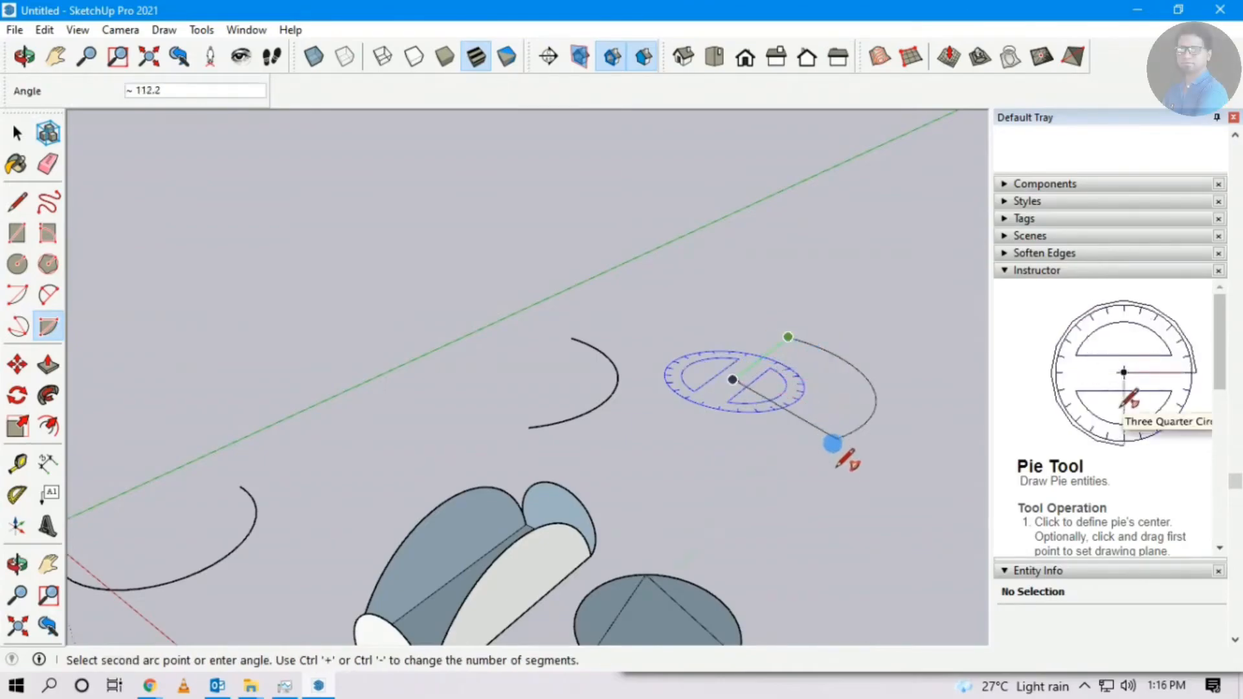
click(754, 487)
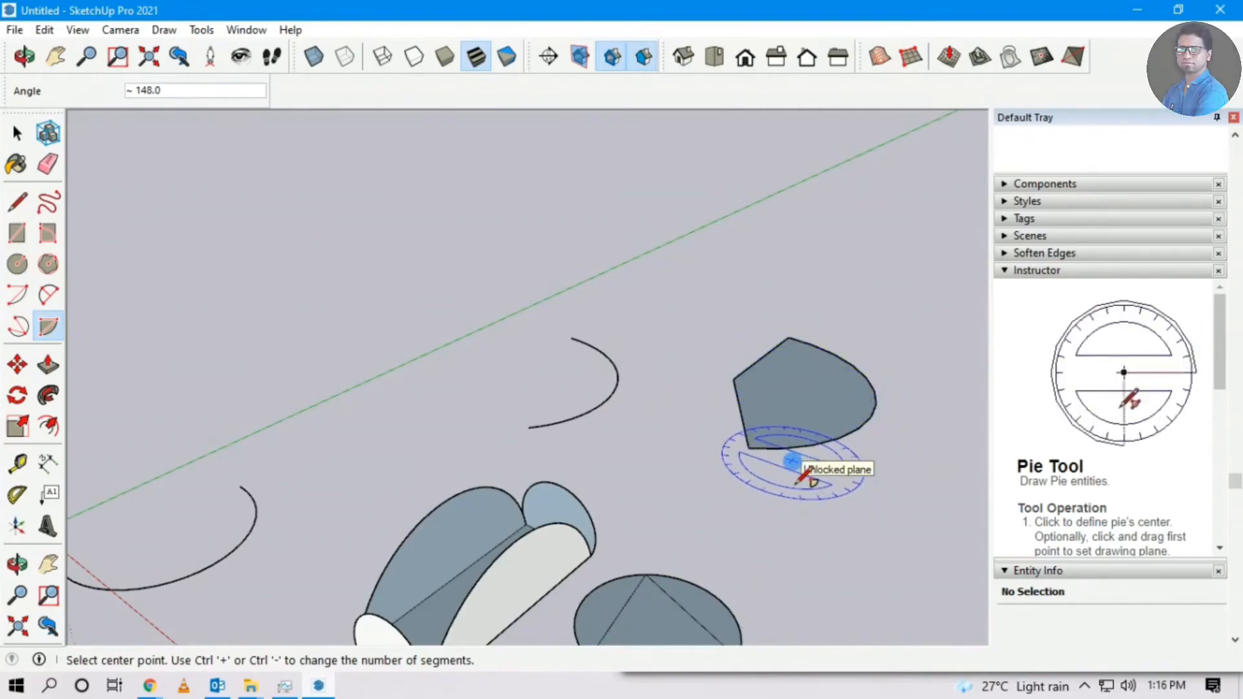
key(space)
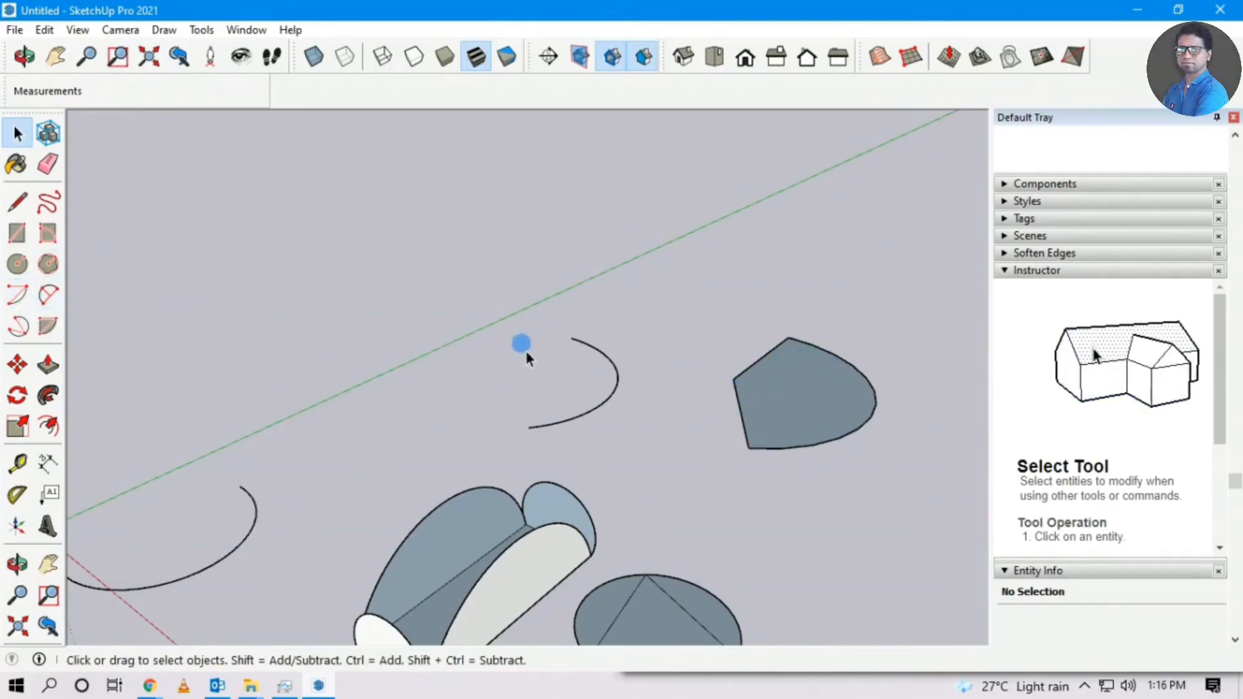
scroll(600, 367, up, 3)
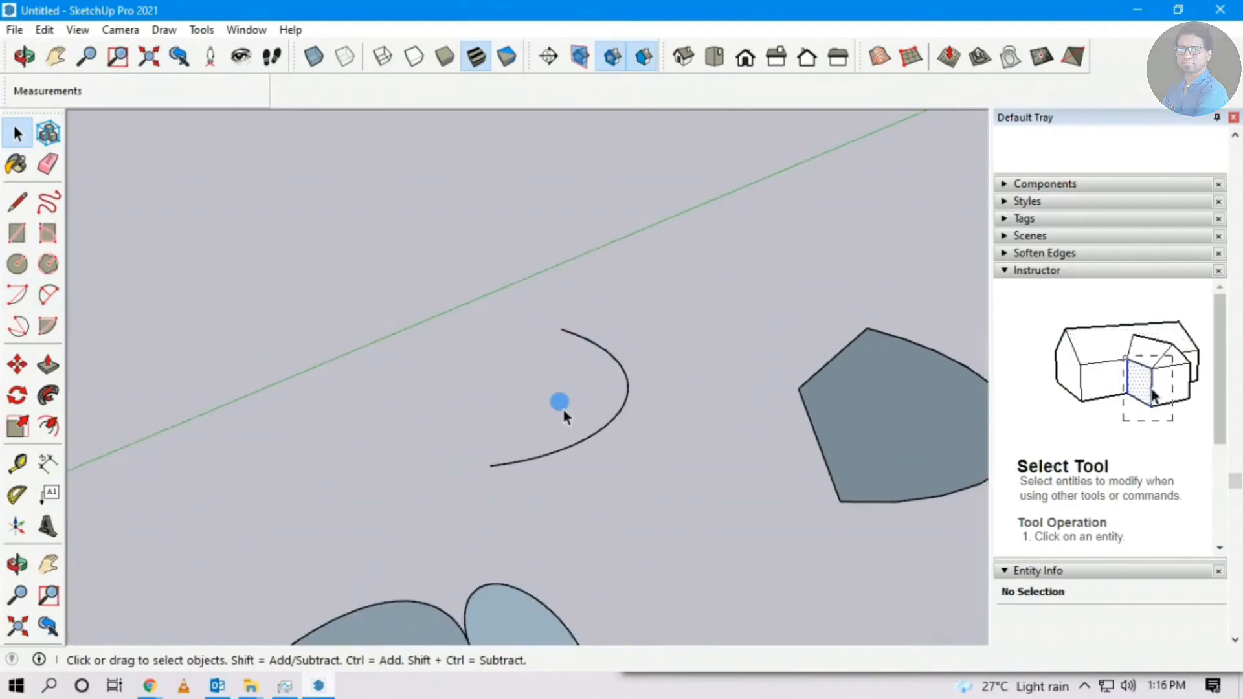
scroll(506, 419, down, 2)
scroll(608, 467, down, 5)
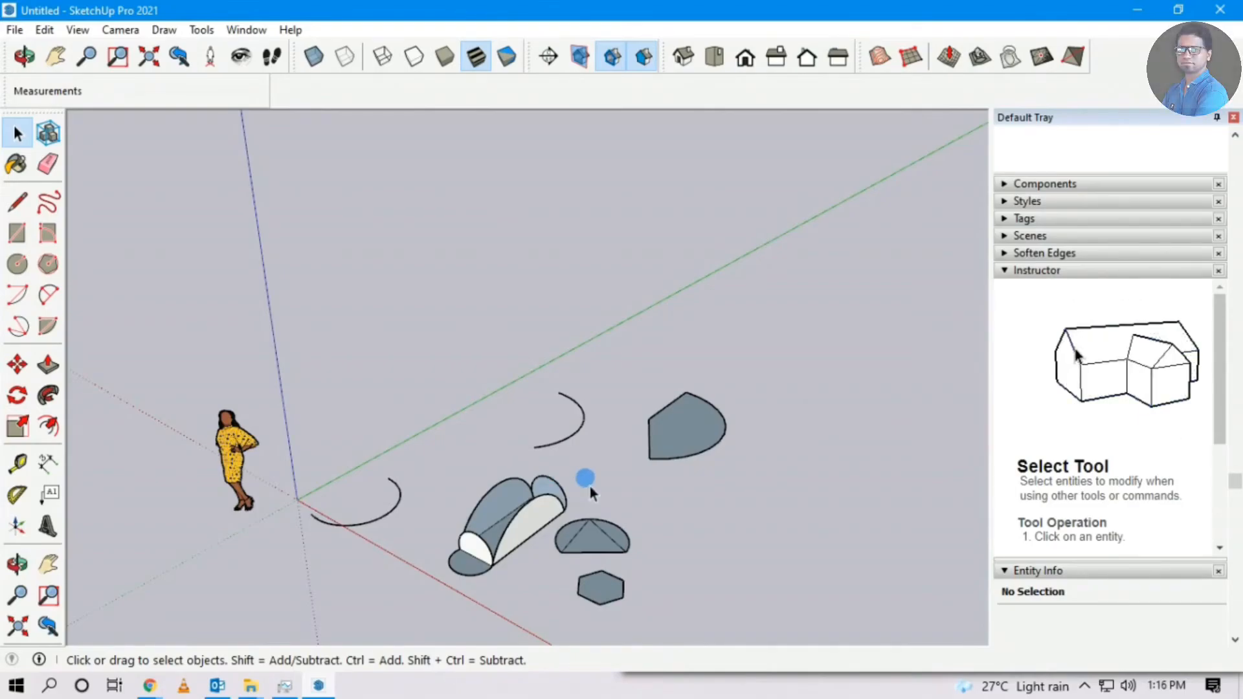
middle_drag(666, 515, 864, 513)
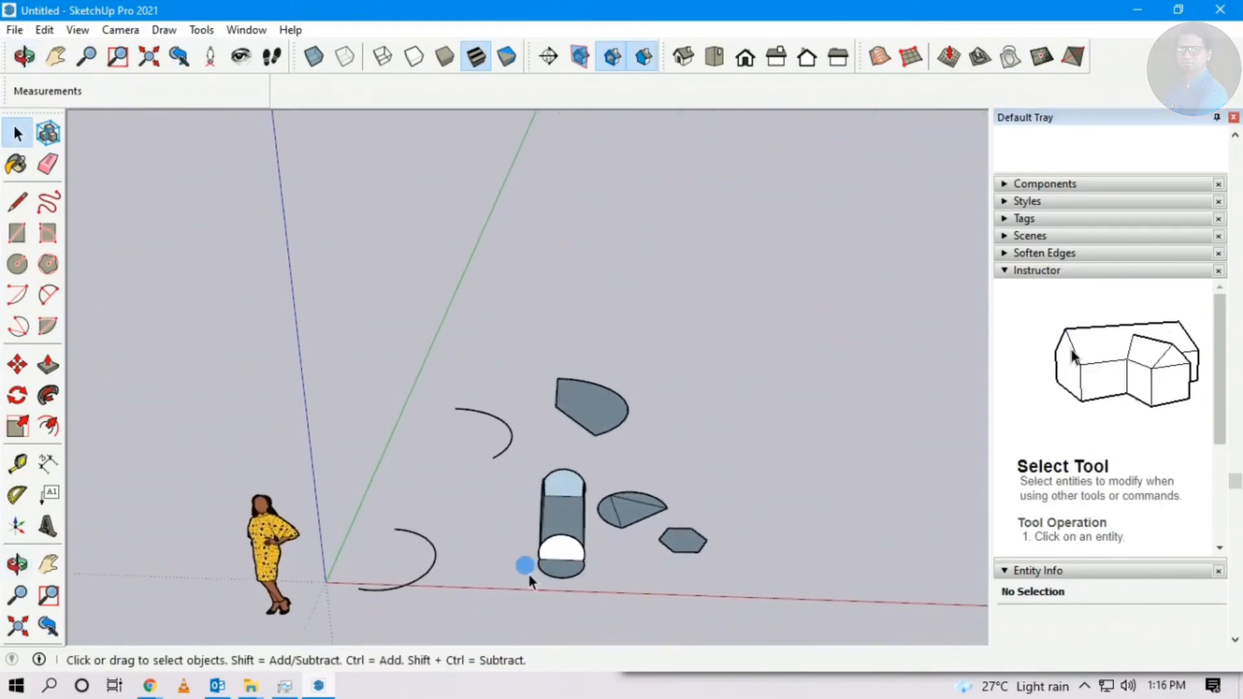
middle_drag(524, 563, 494, 586)
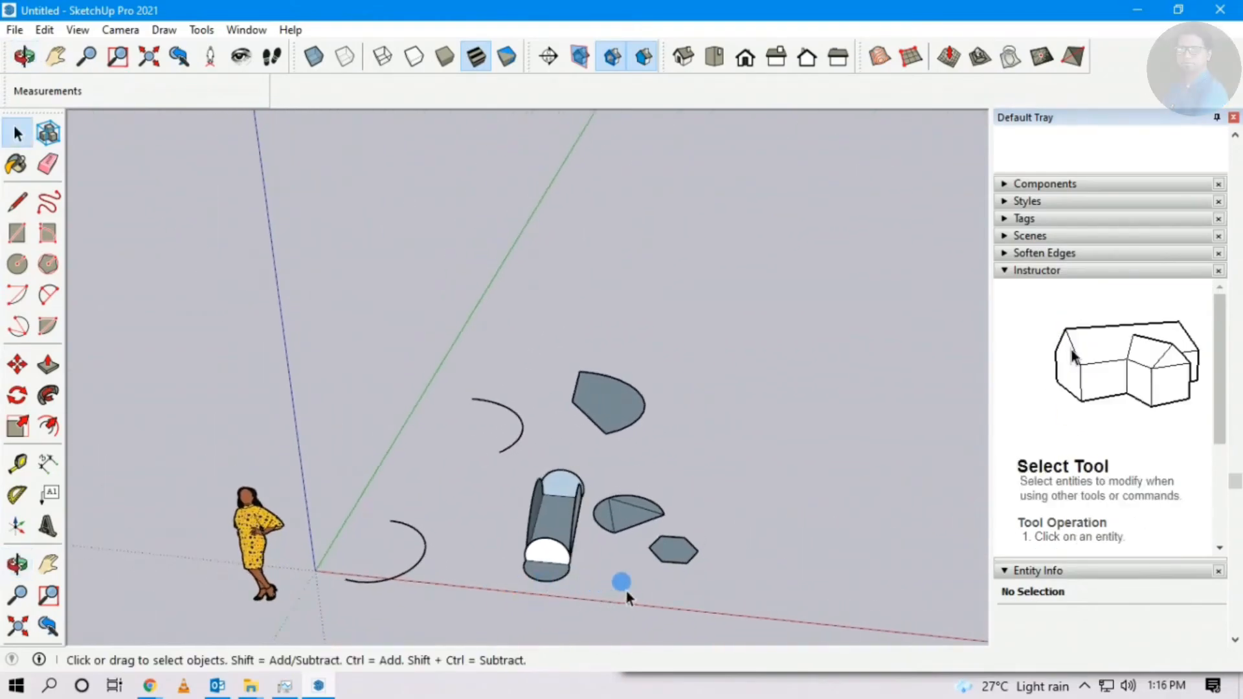